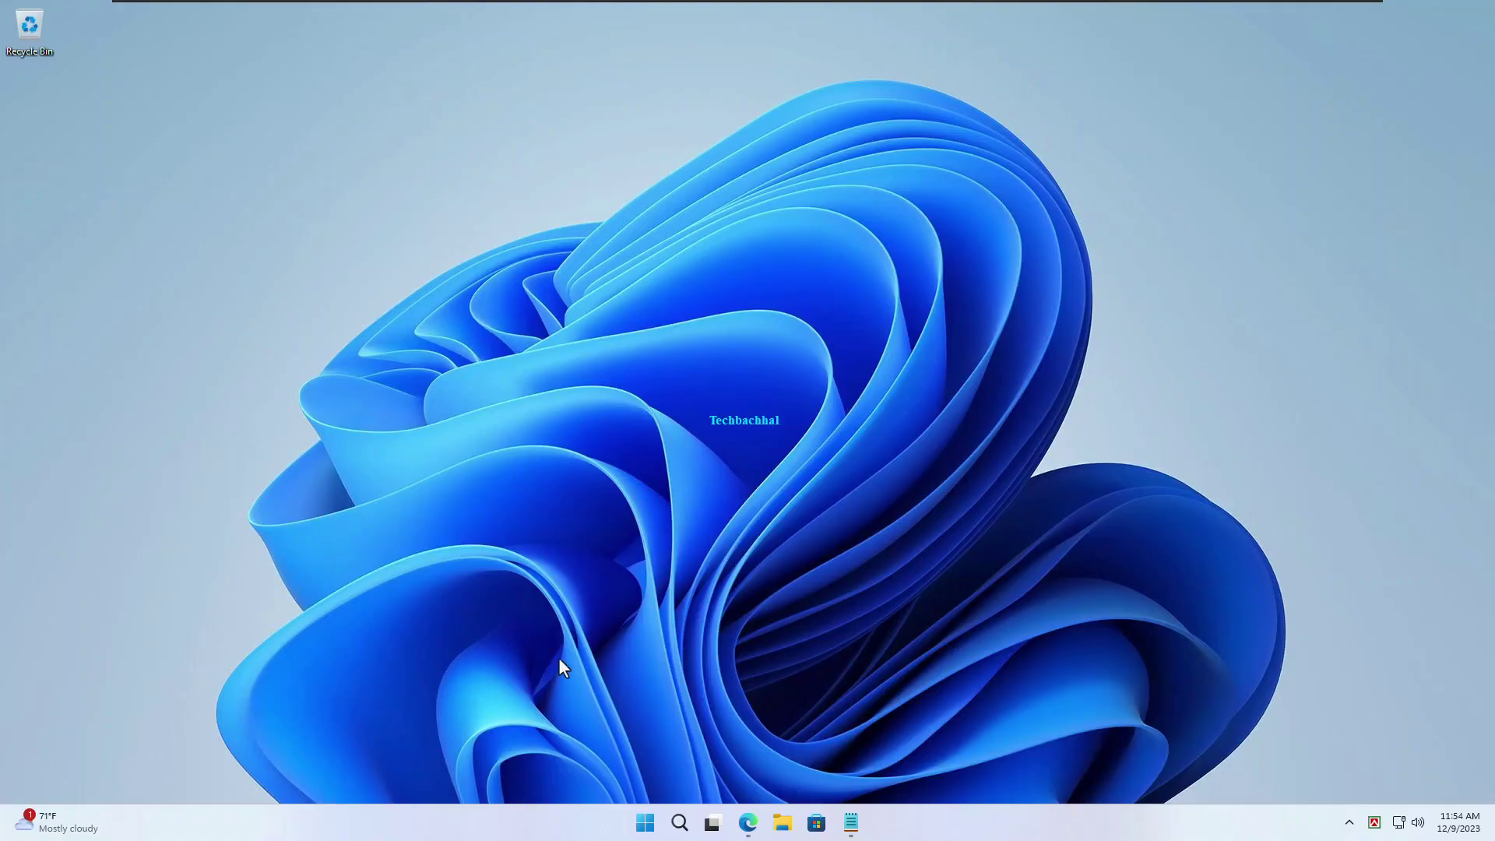
# - Search 'control' to open Control Panel, then go to Hardware and Sound > Sound
pyautogui.click(679, 823)
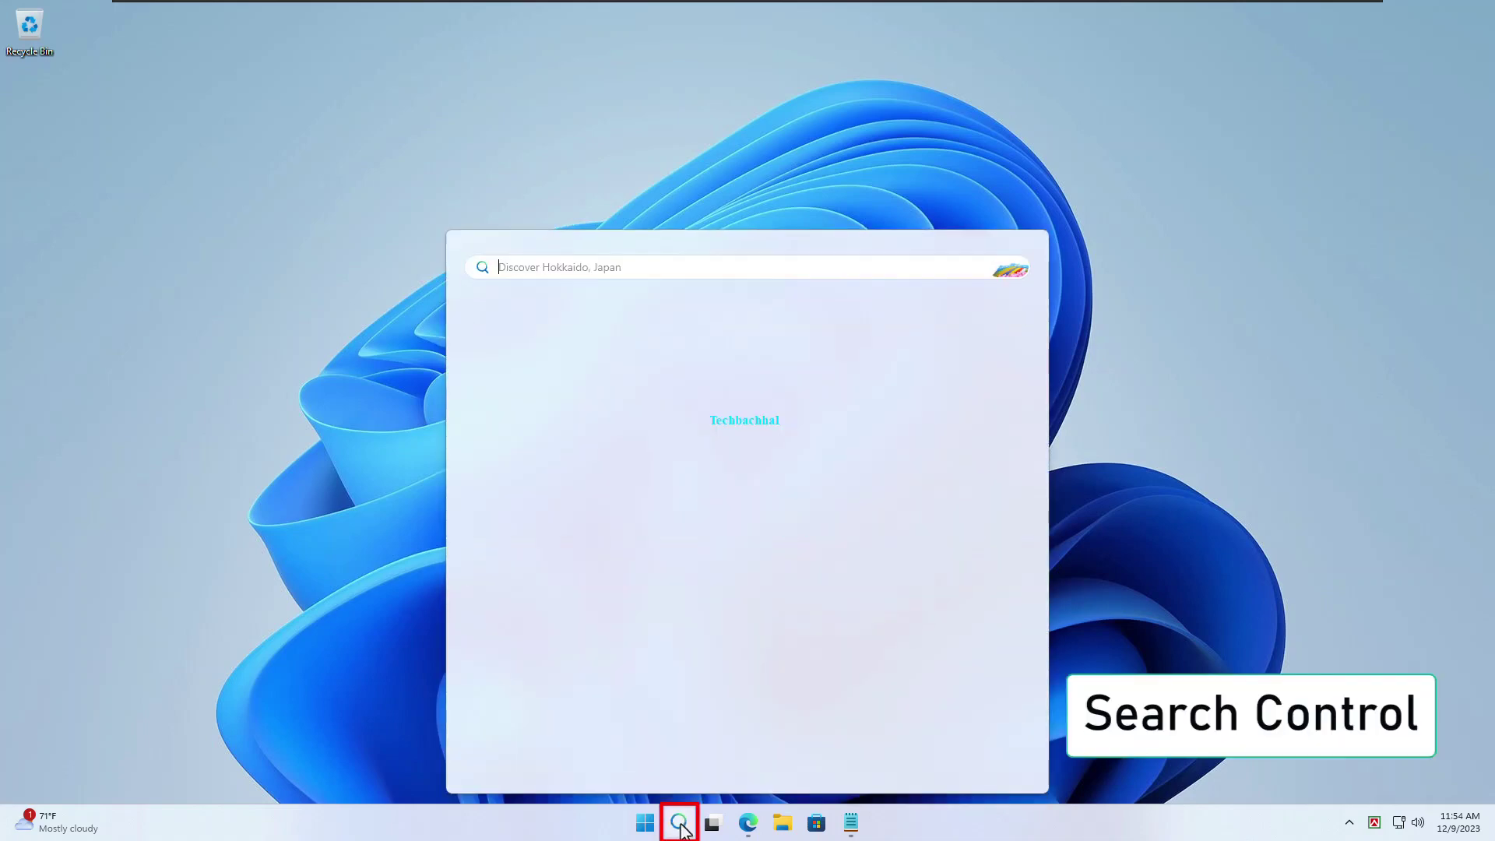
pyautogui.write('control')
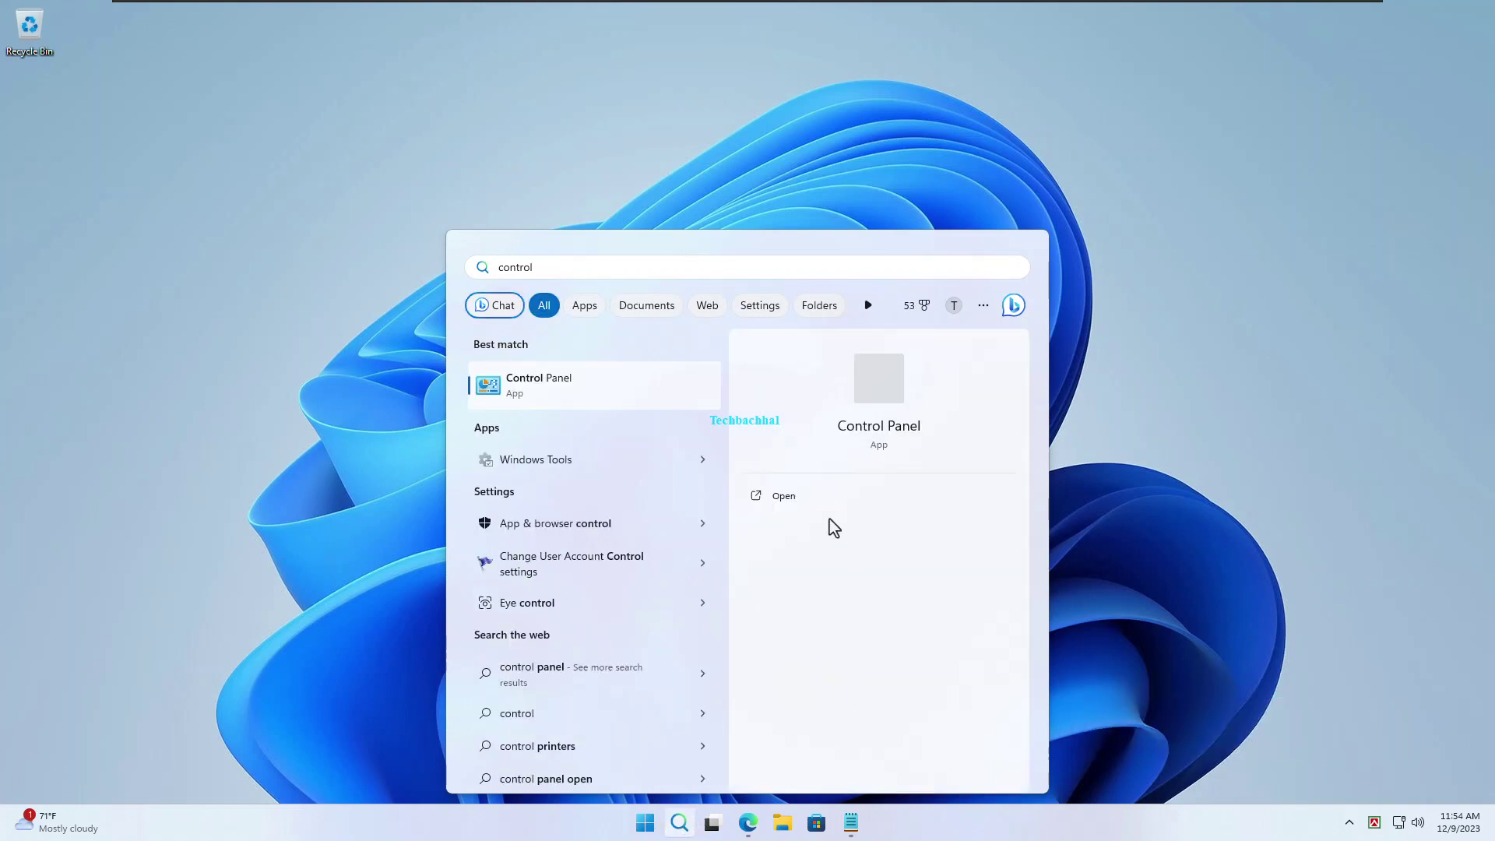
pyautogui.click(529, 387)
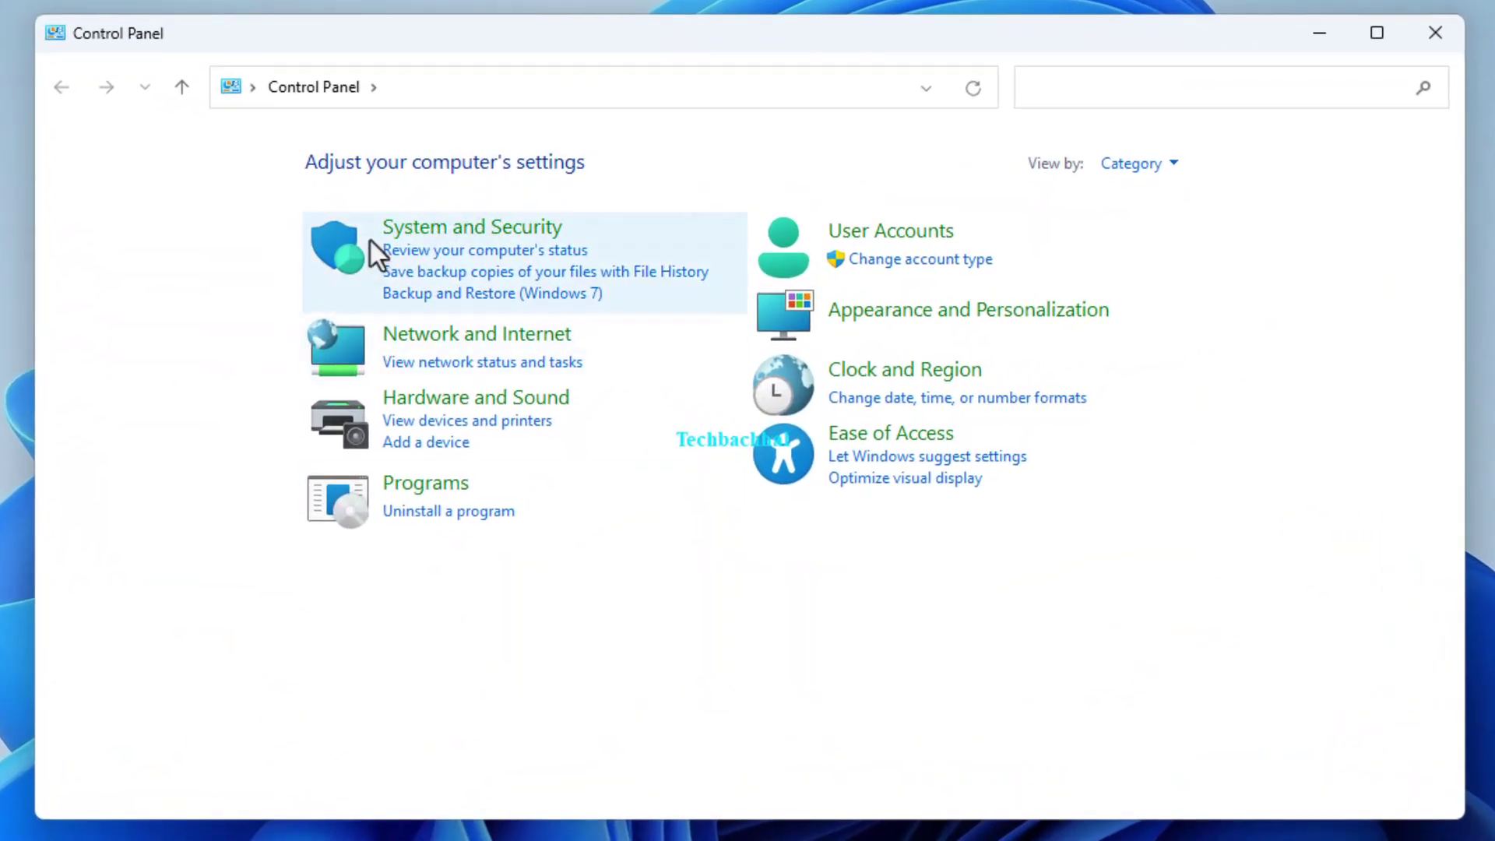
pyautogui.click(535, 400)
pyautogui.click(540, 404)
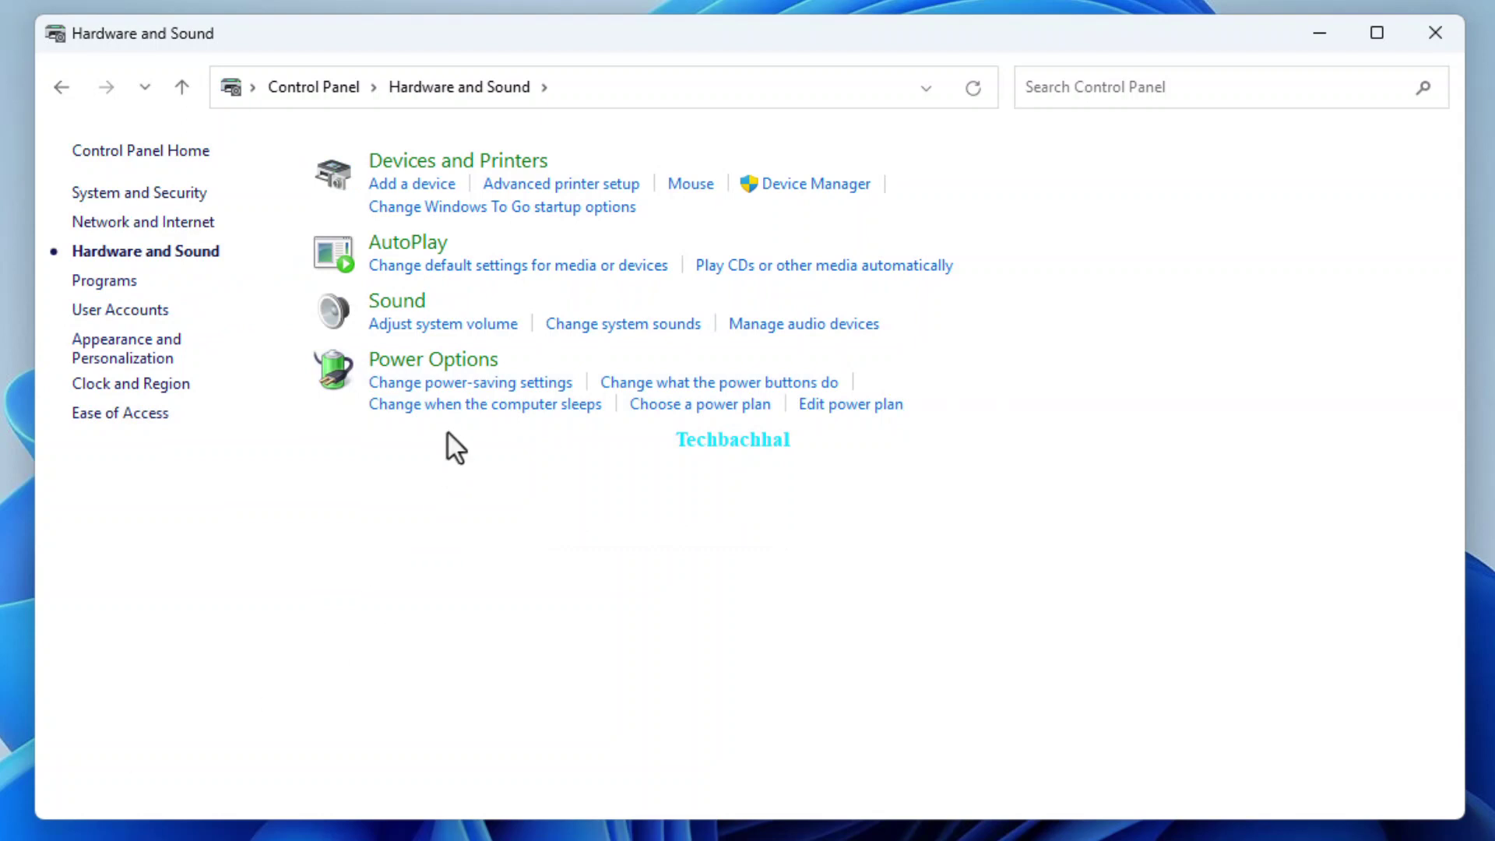
pyautogui.click(386, 310)
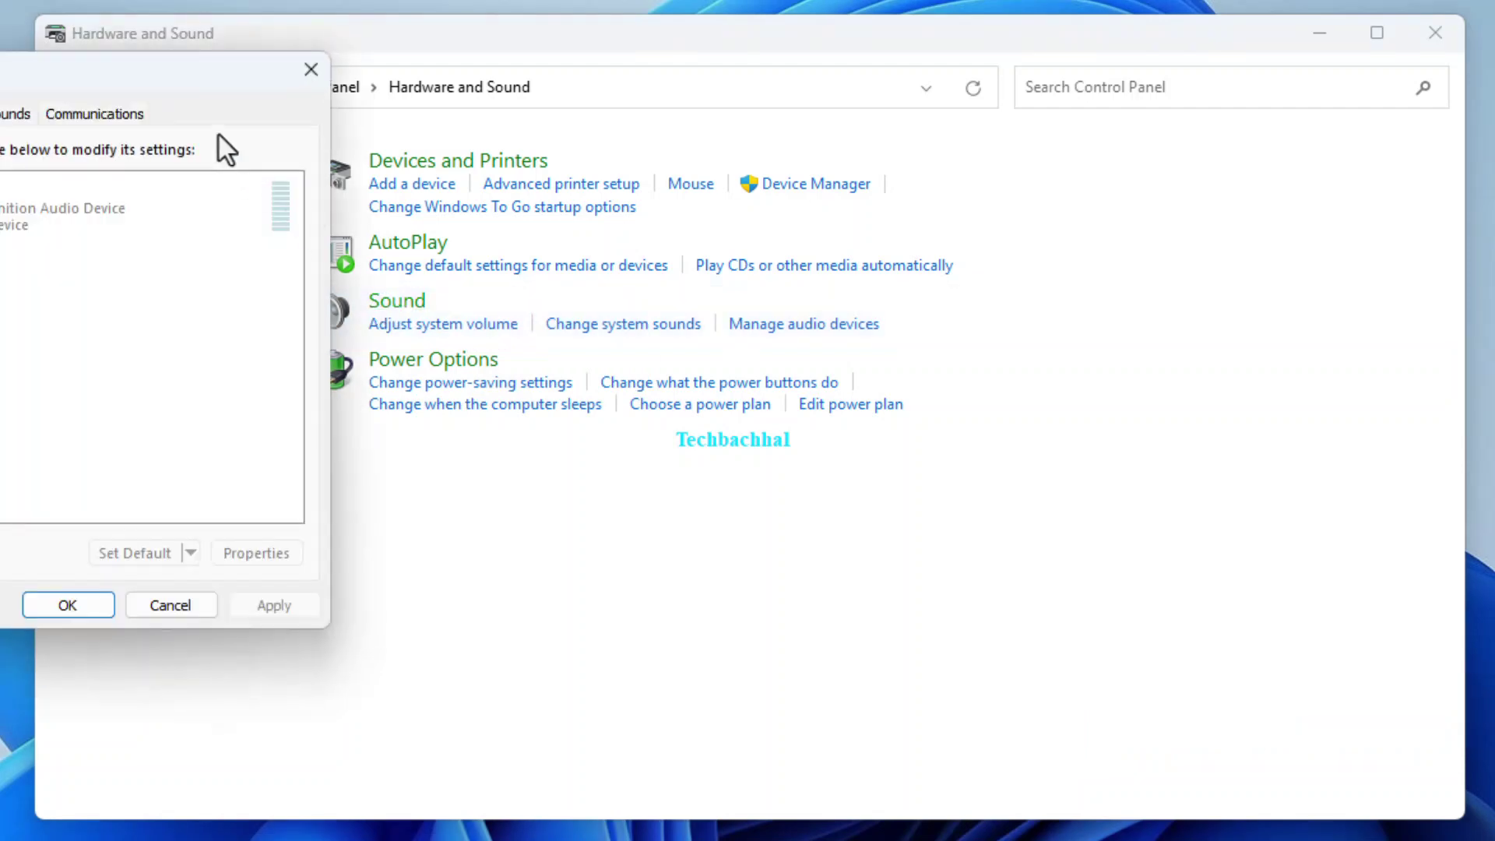
# - On the Sounds tab, change the Default Beep event's sound to (None), apply and close
pyautogui.moveTo(170, 75); pyautogui.dragTo(580, 95)
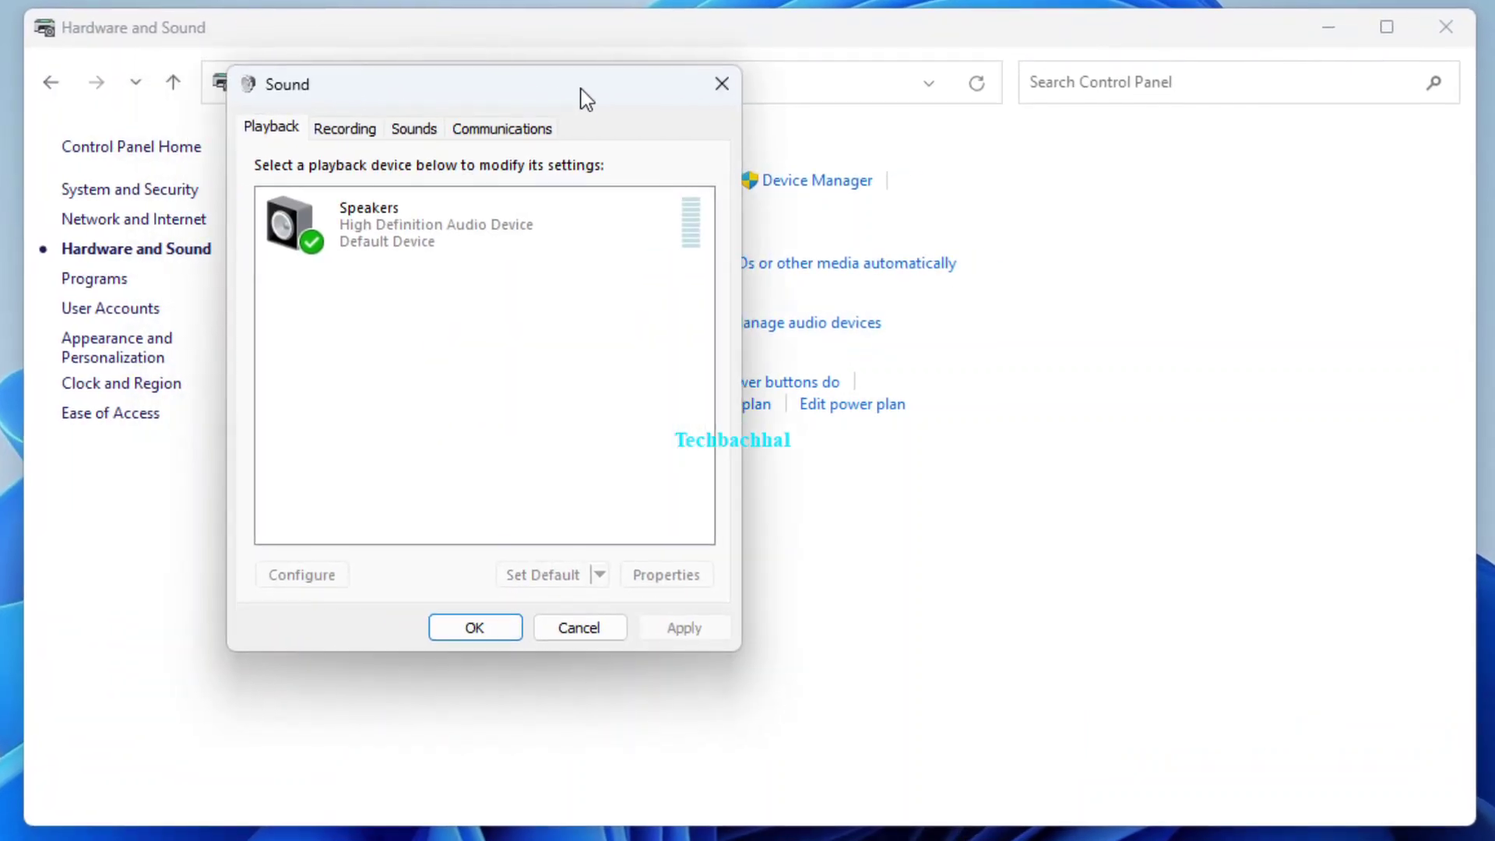
pyautogui.click(419, 129)
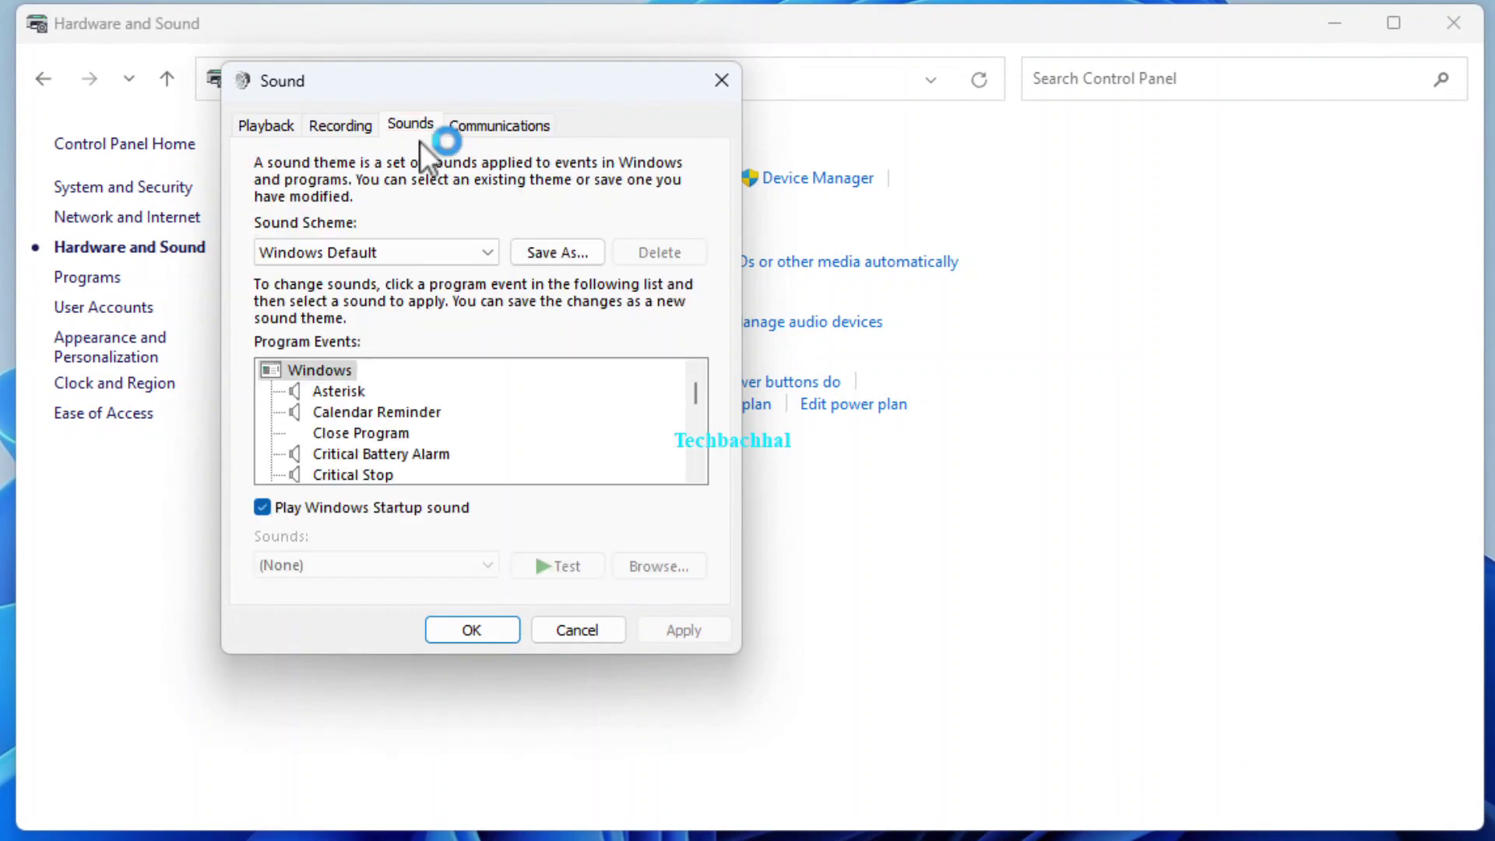
pyautogui.scroll(-2, 359, 420)
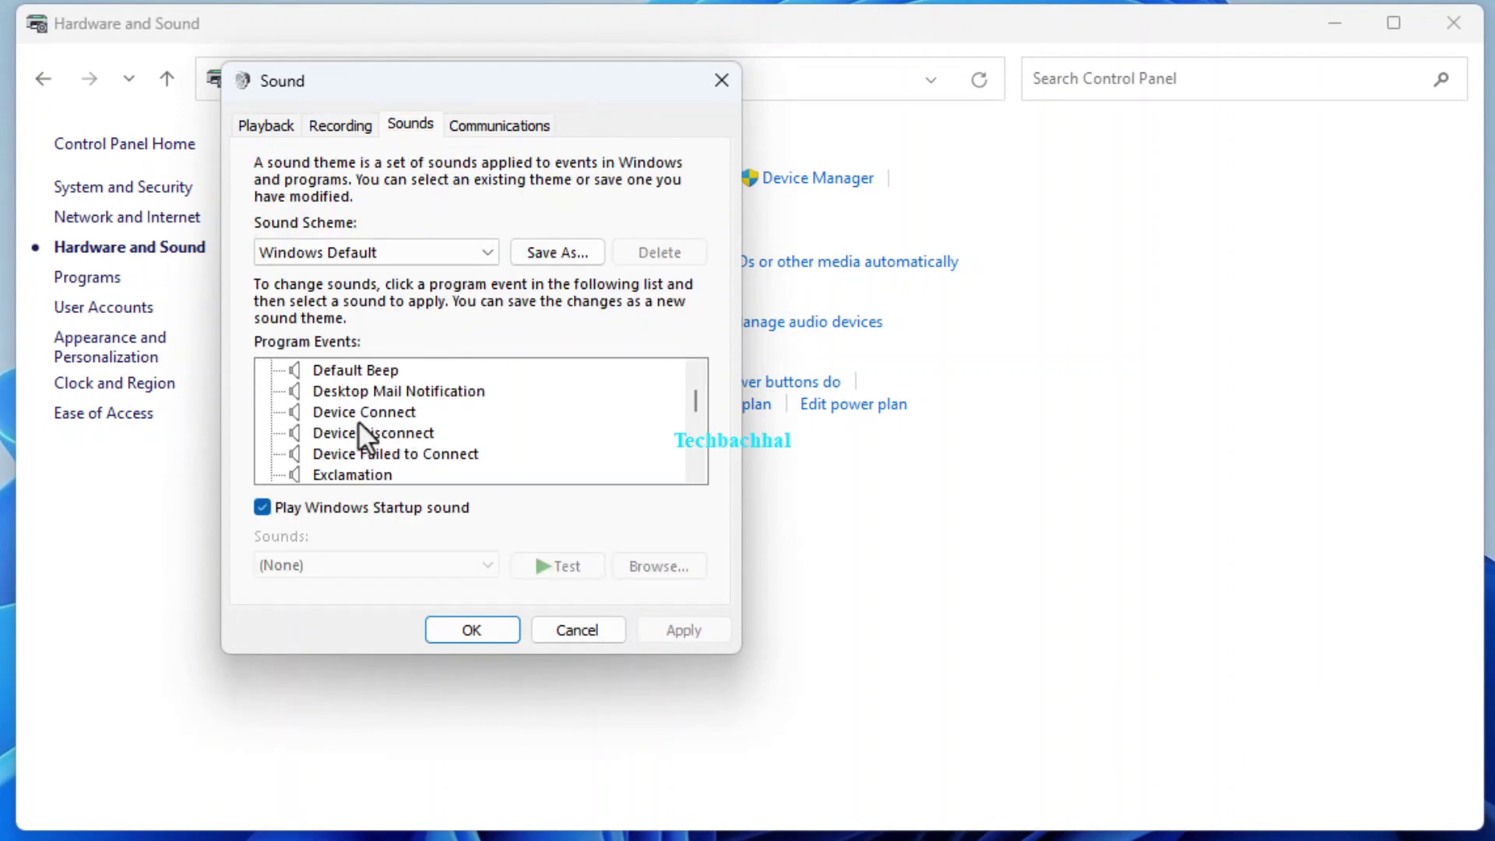
pyautogui.click(361, 371)
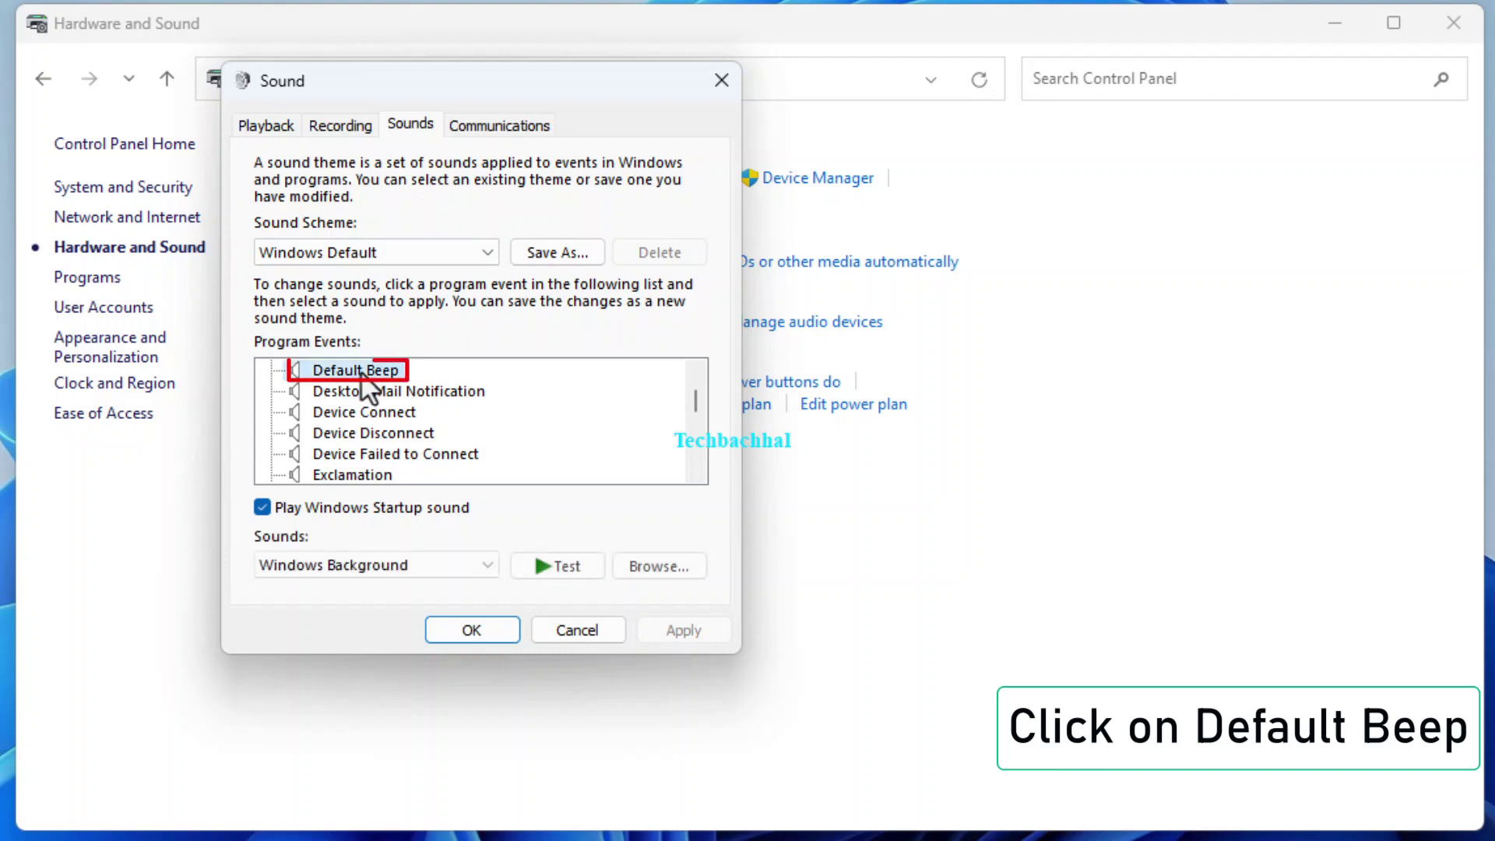
pyautogui.click(334, 561)
pyautogui.scroll(6, 334, 600)
pyautogui.scroll(6, 334, 608)
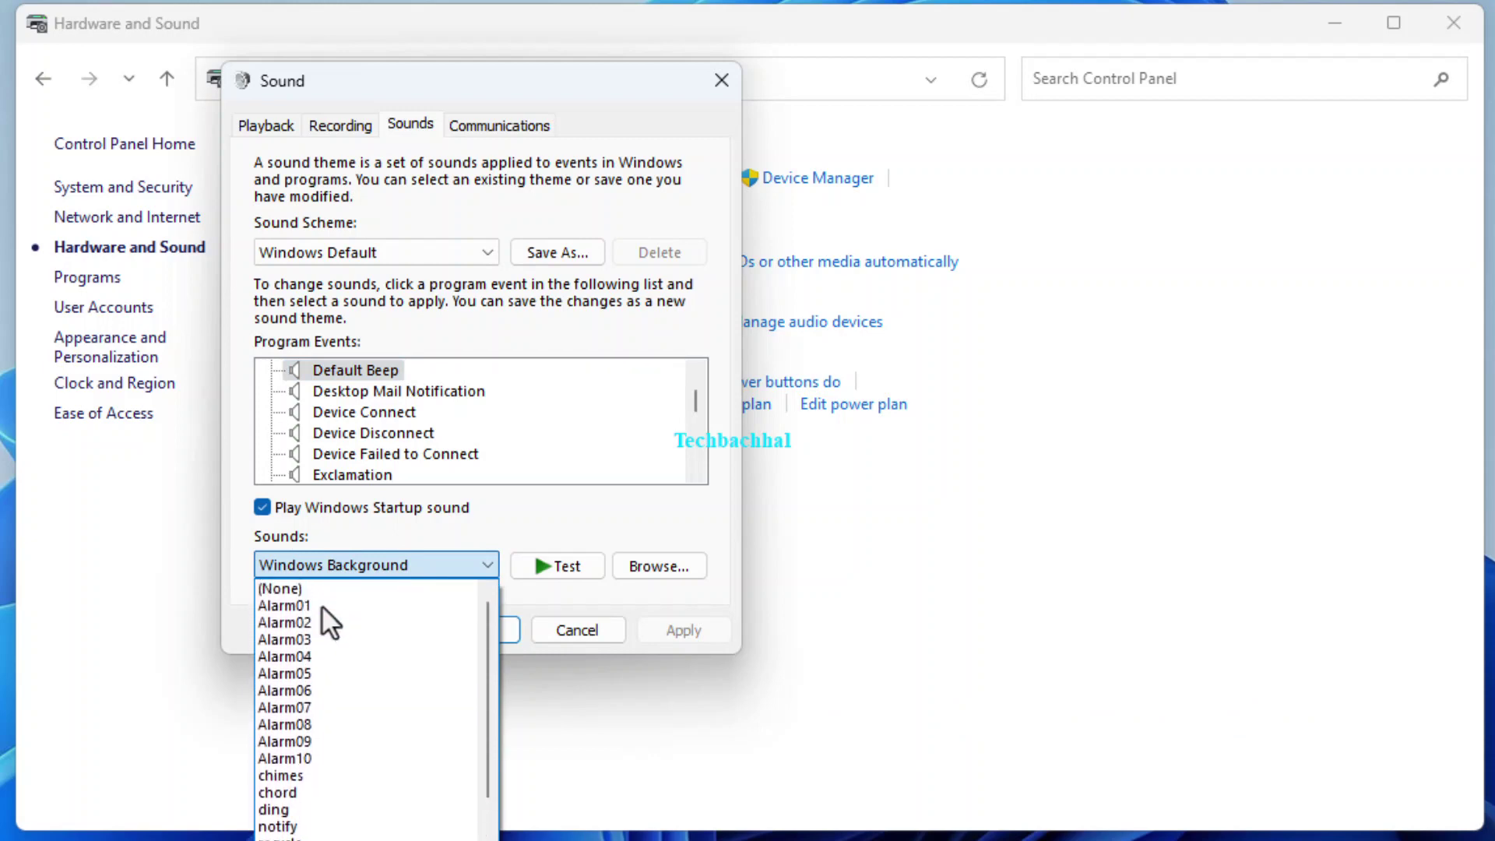
pyautogui.click(315, 594)
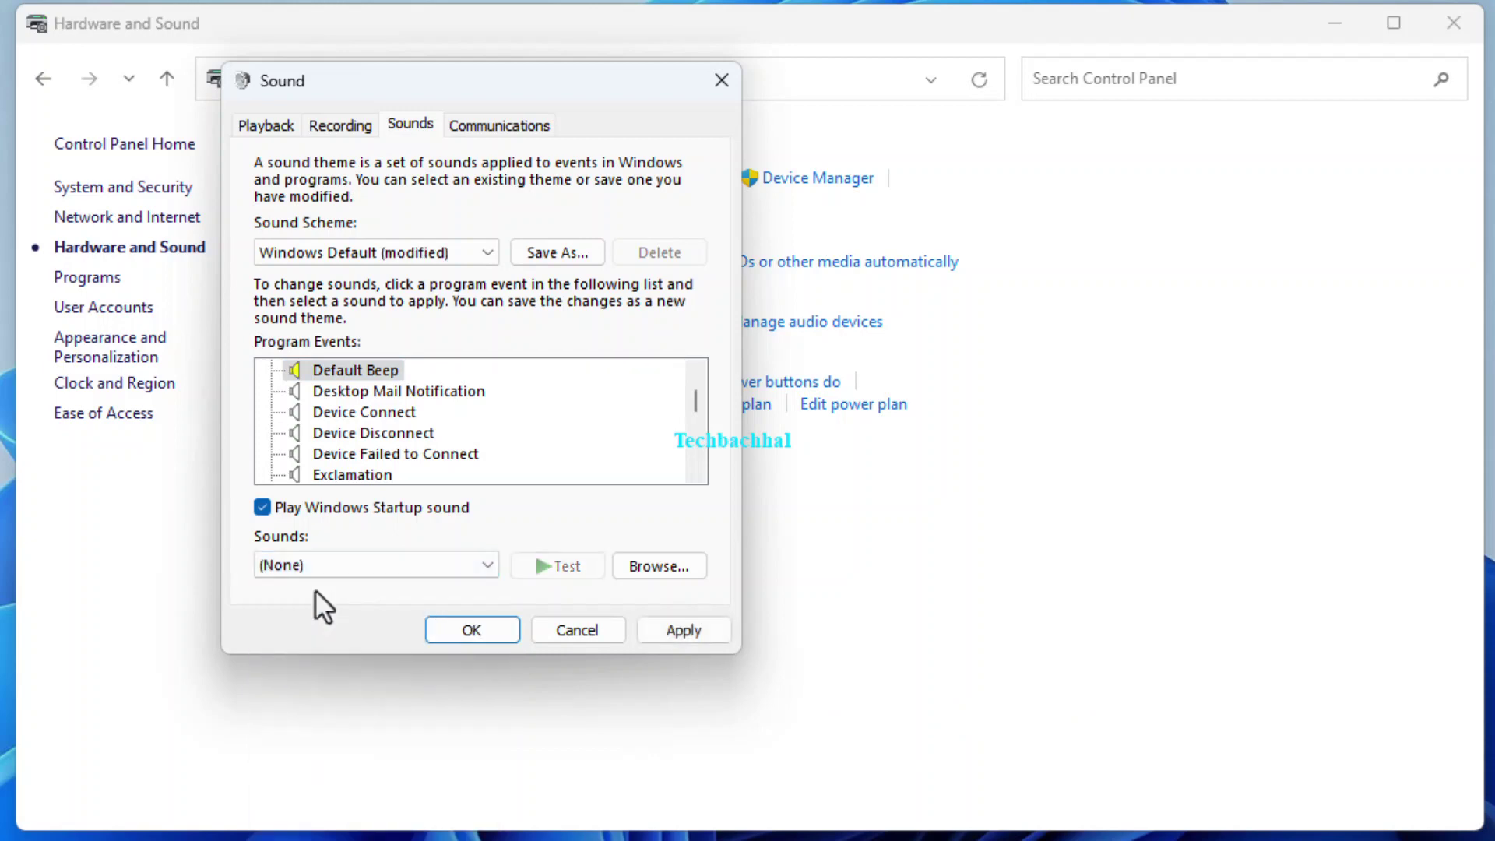
pyautogui.click(698, 631)
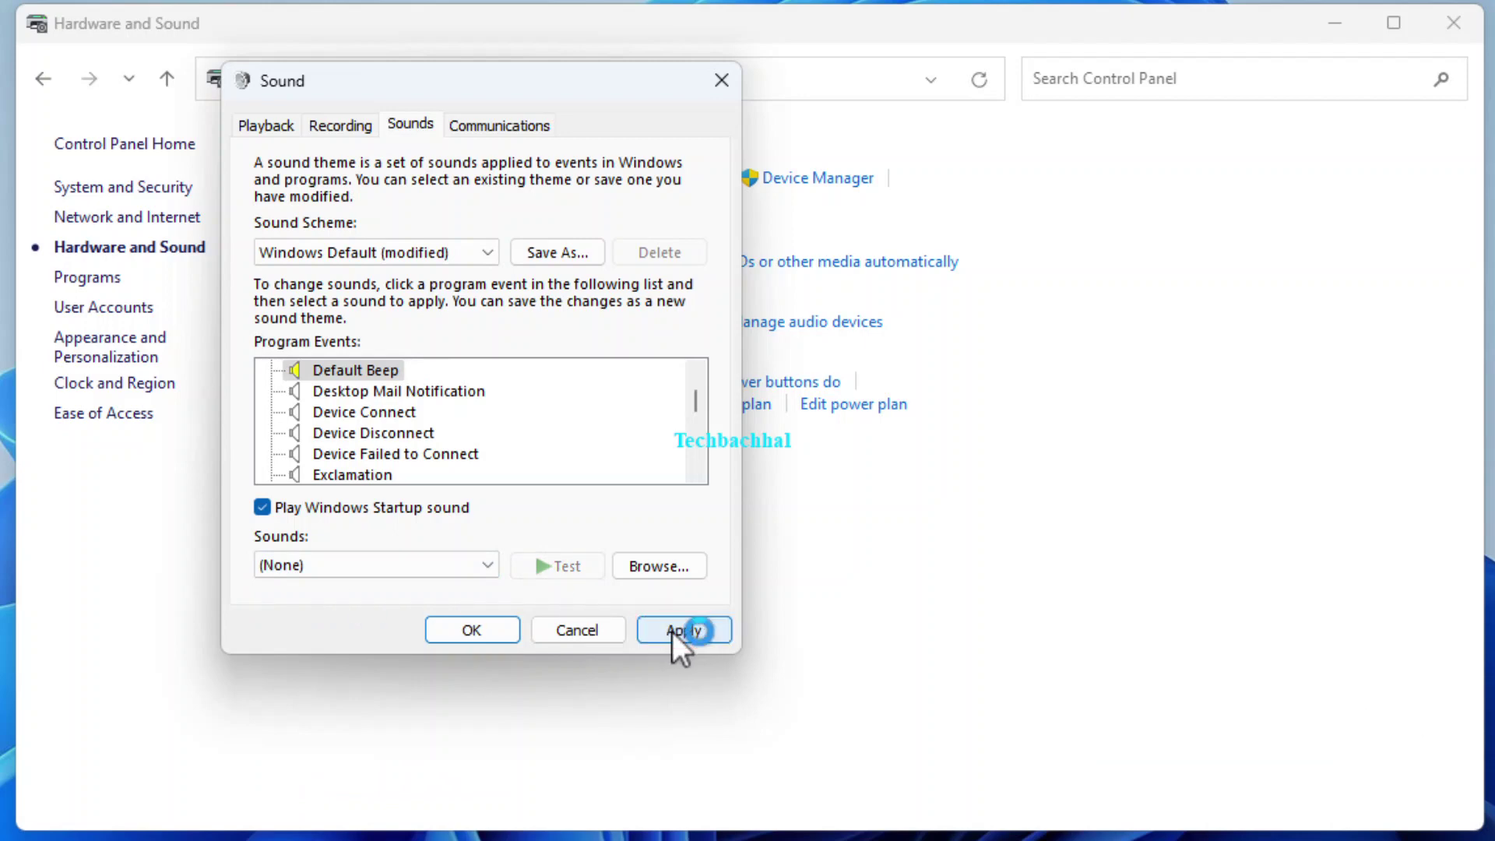
pyautogui.click(476, 627)
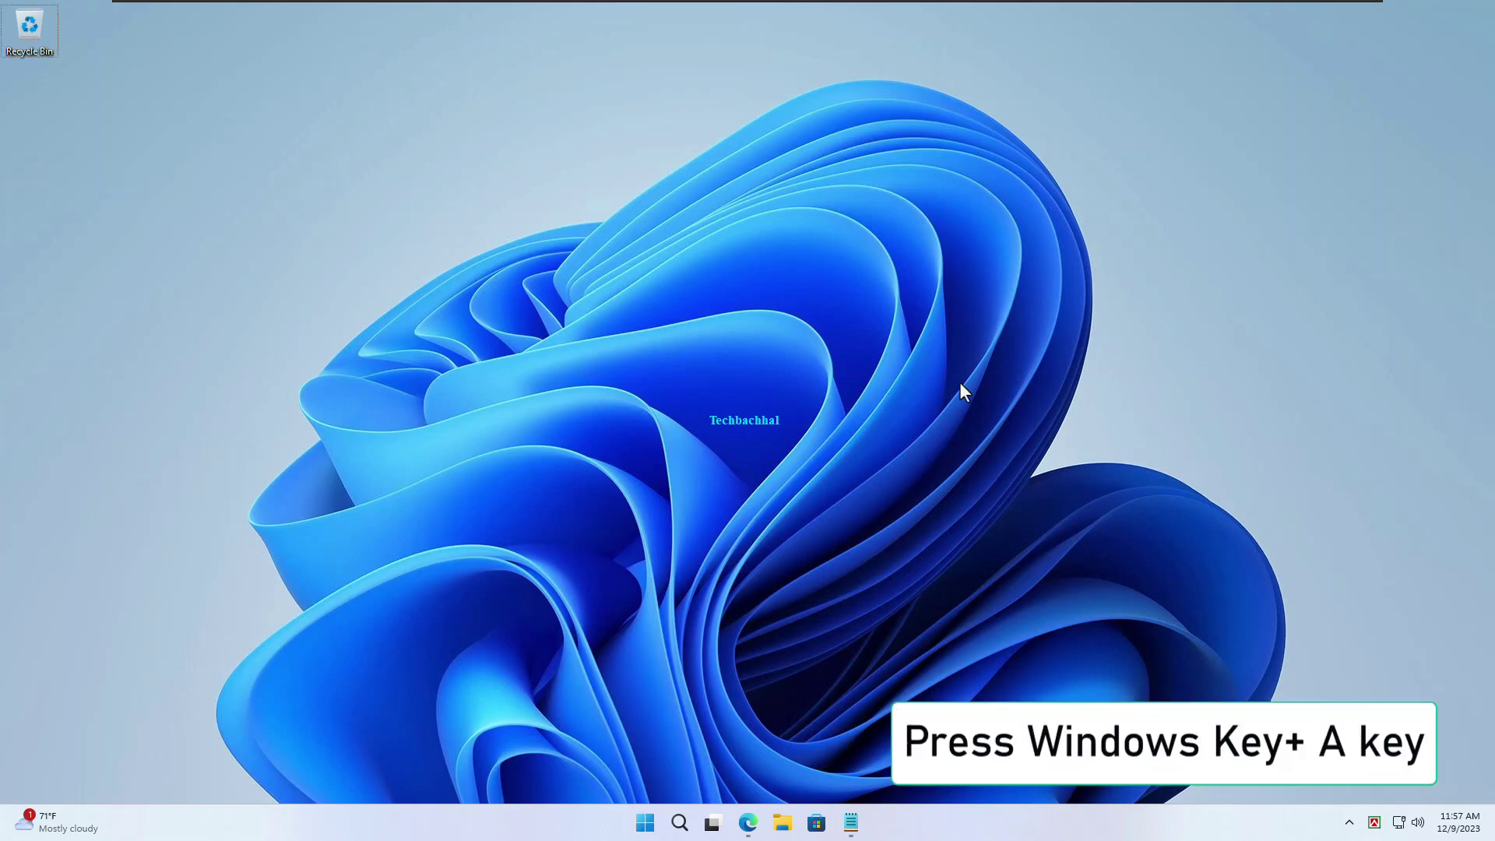
# - Raise the system volume to 86 in Quick Settings (Windows+A), then close the panel
pyautogui.press('super+a')
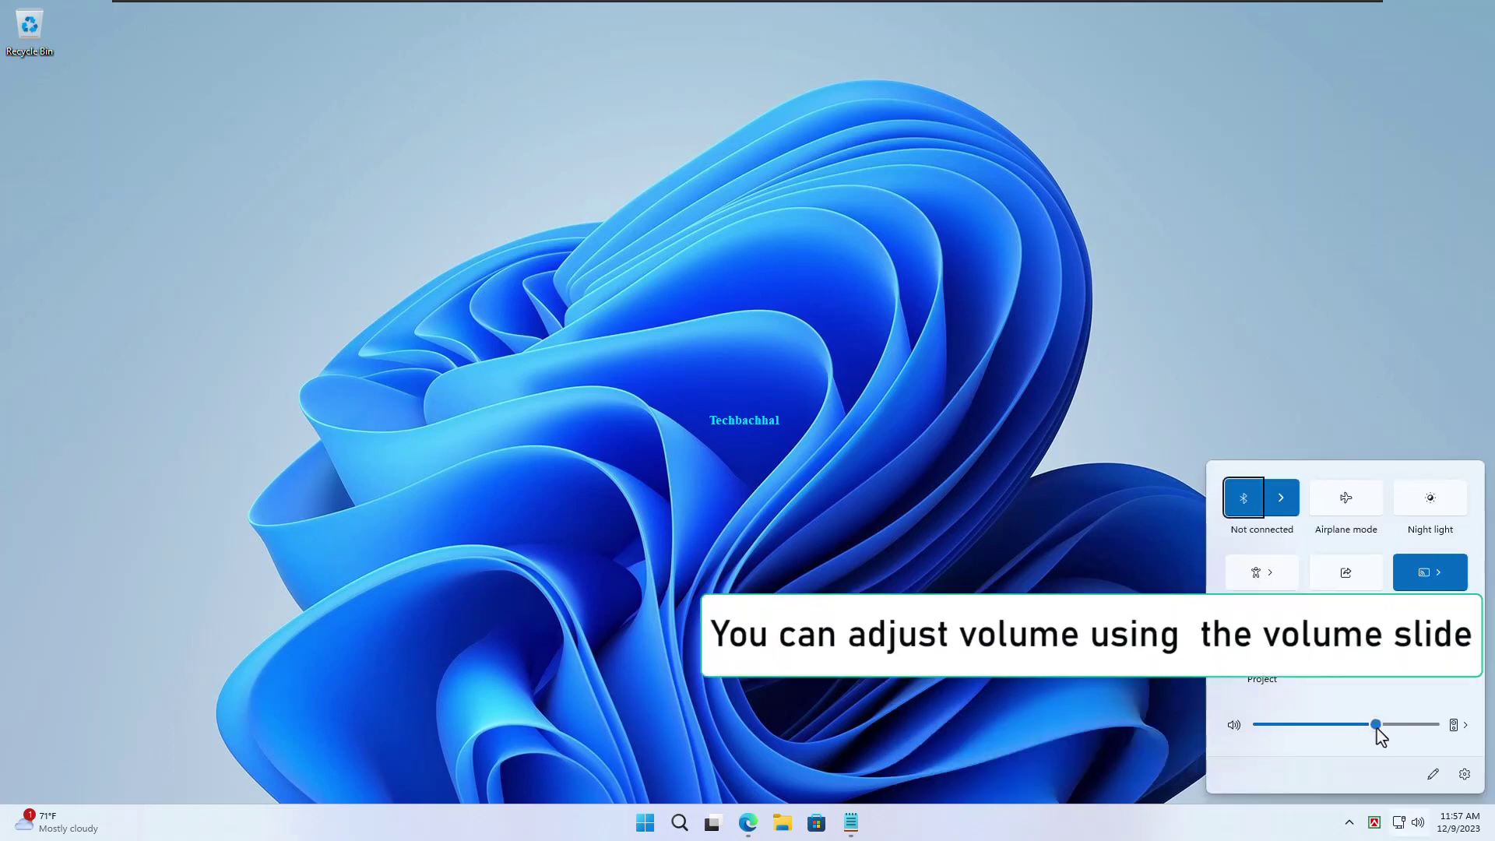
pyautogui.moveTo(1376, 726); pyautogui.dragTo(1412, 726)
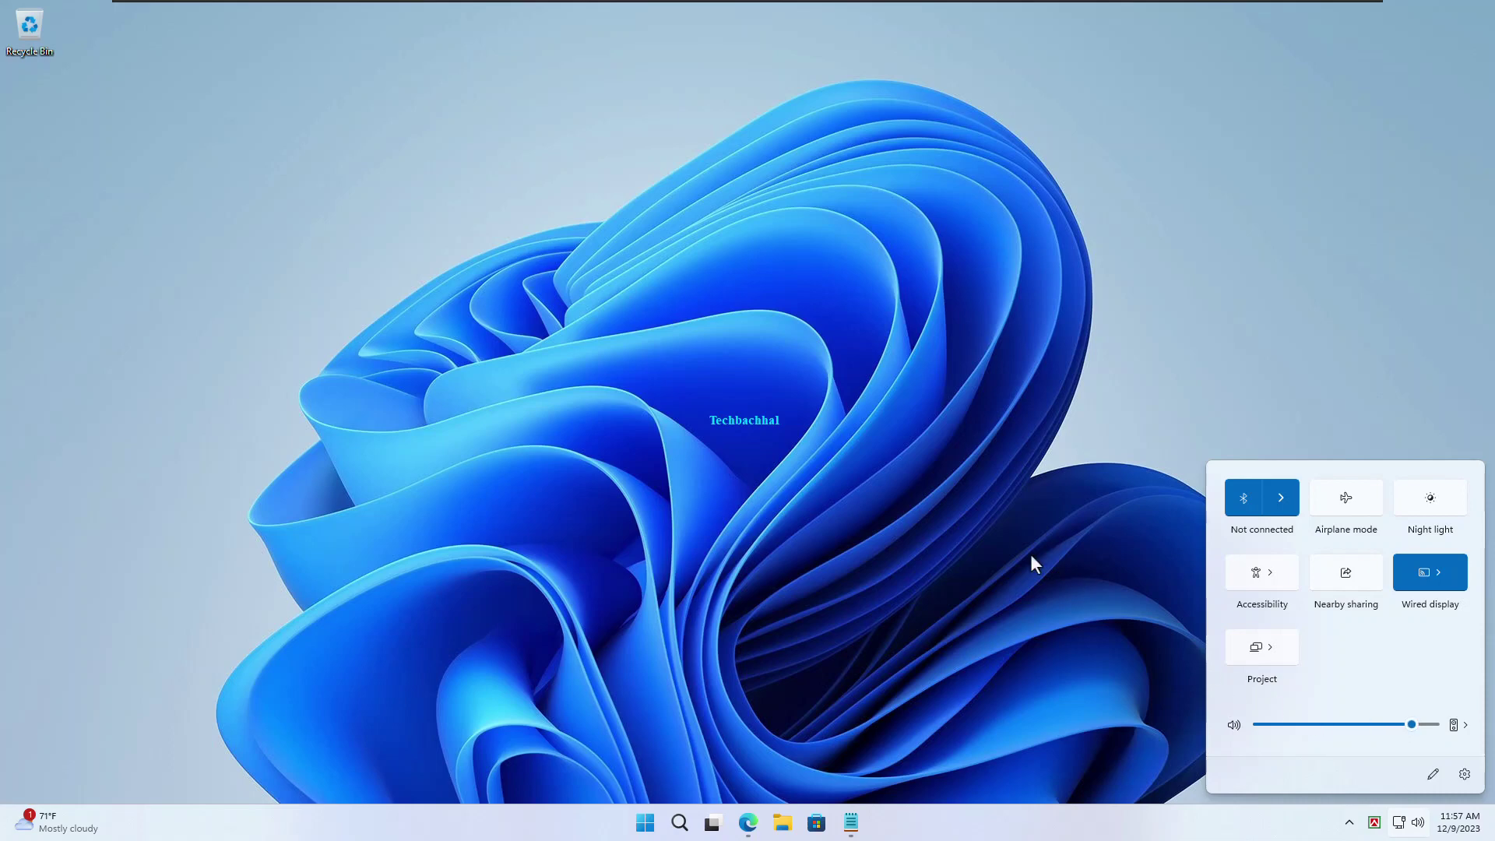
pyautogui.press('super+a')
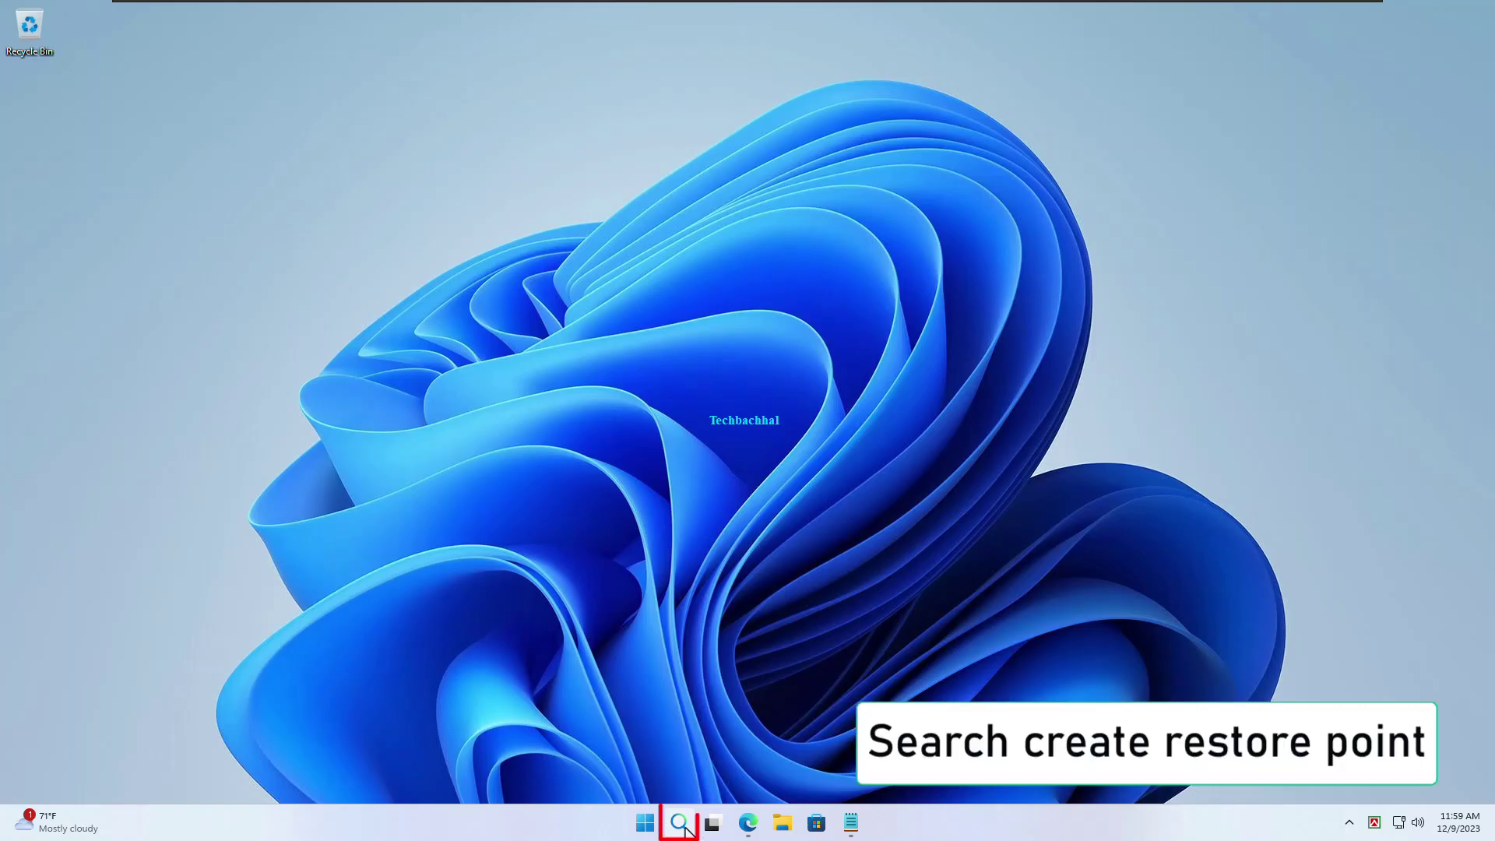
# - Open 'Create a restore point' and set Local Disk (C:) max usage to 3% (1.60 GB), applied
pyautogui.click(681, 824)
pyautogui.write('cre')
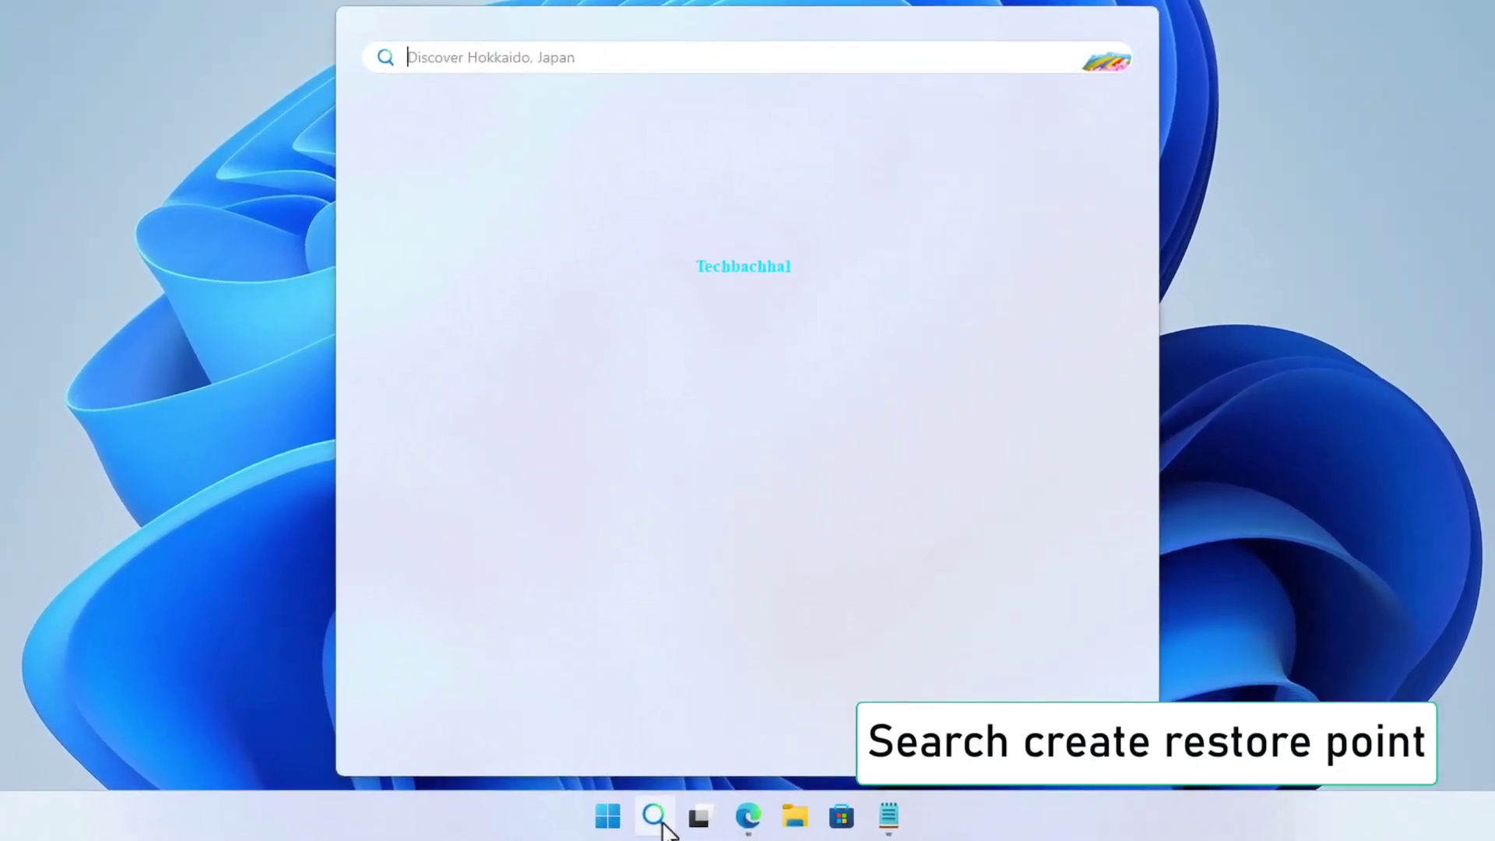
pyautogui.write('ate r')
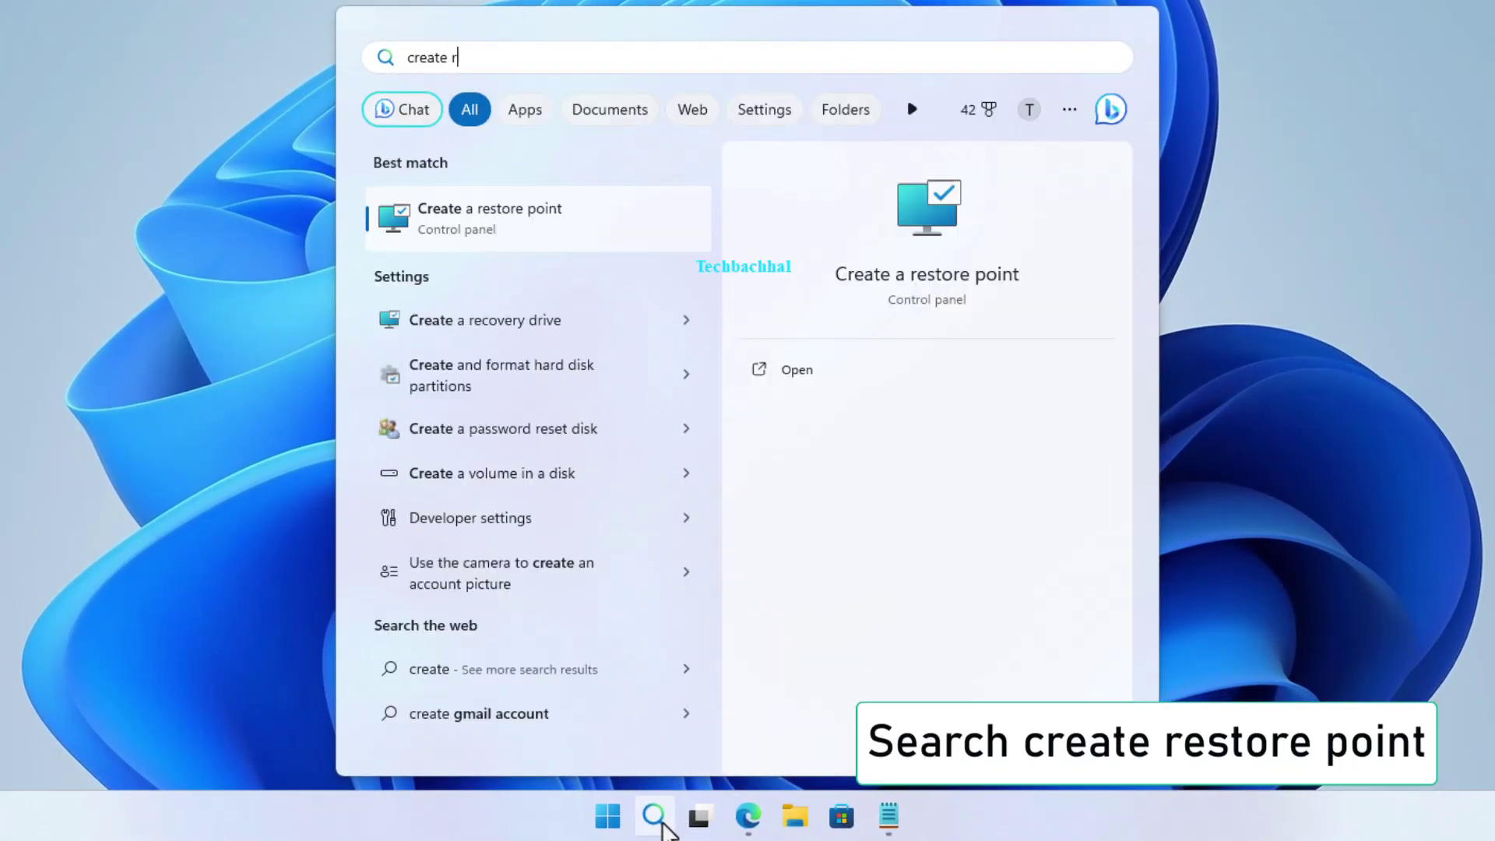
pyautogui.write('estore')
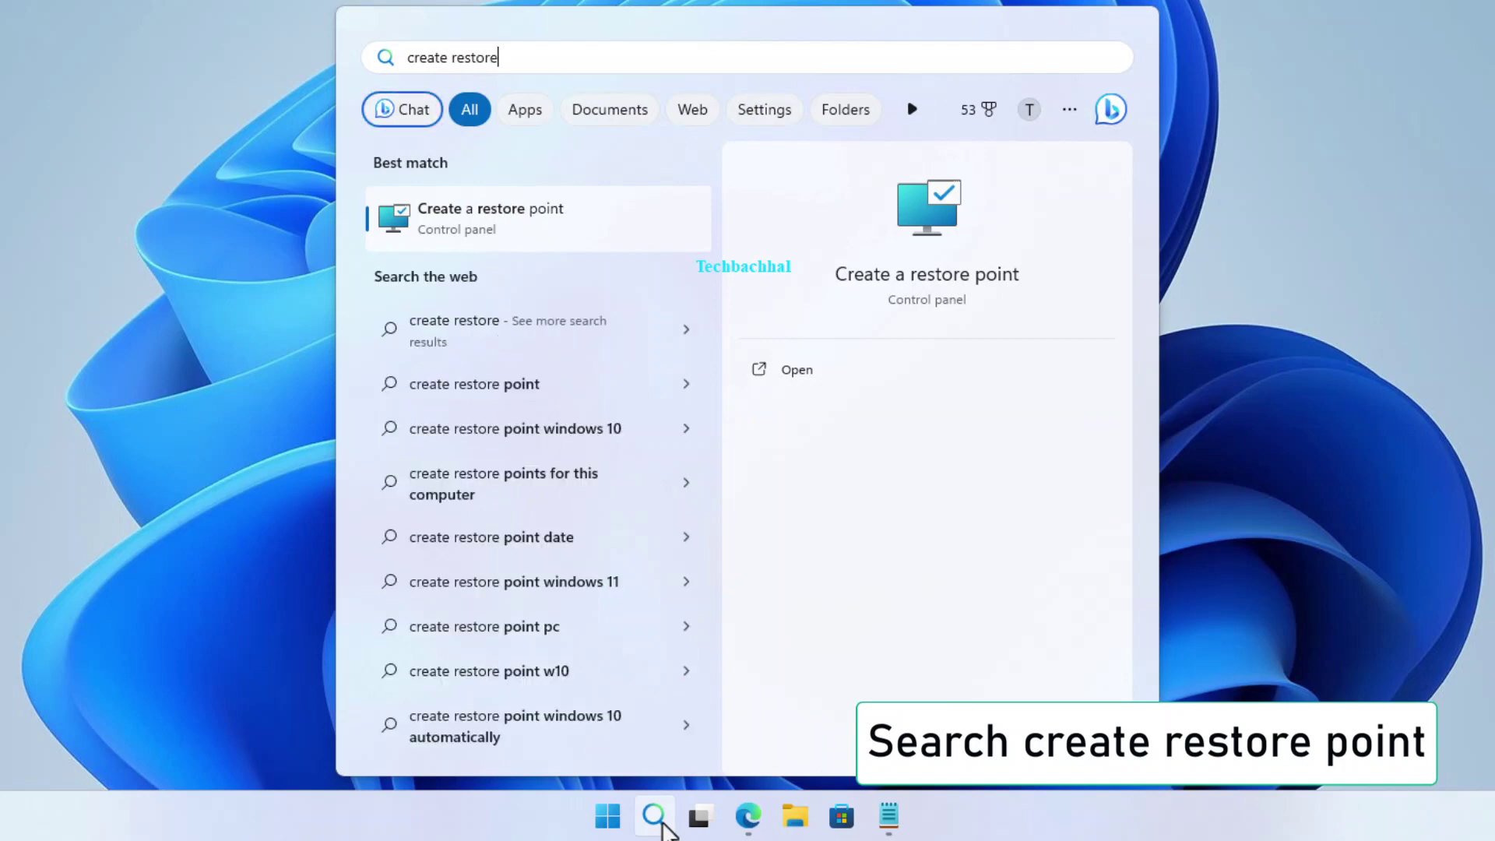
pyautogui.click(513, 218)
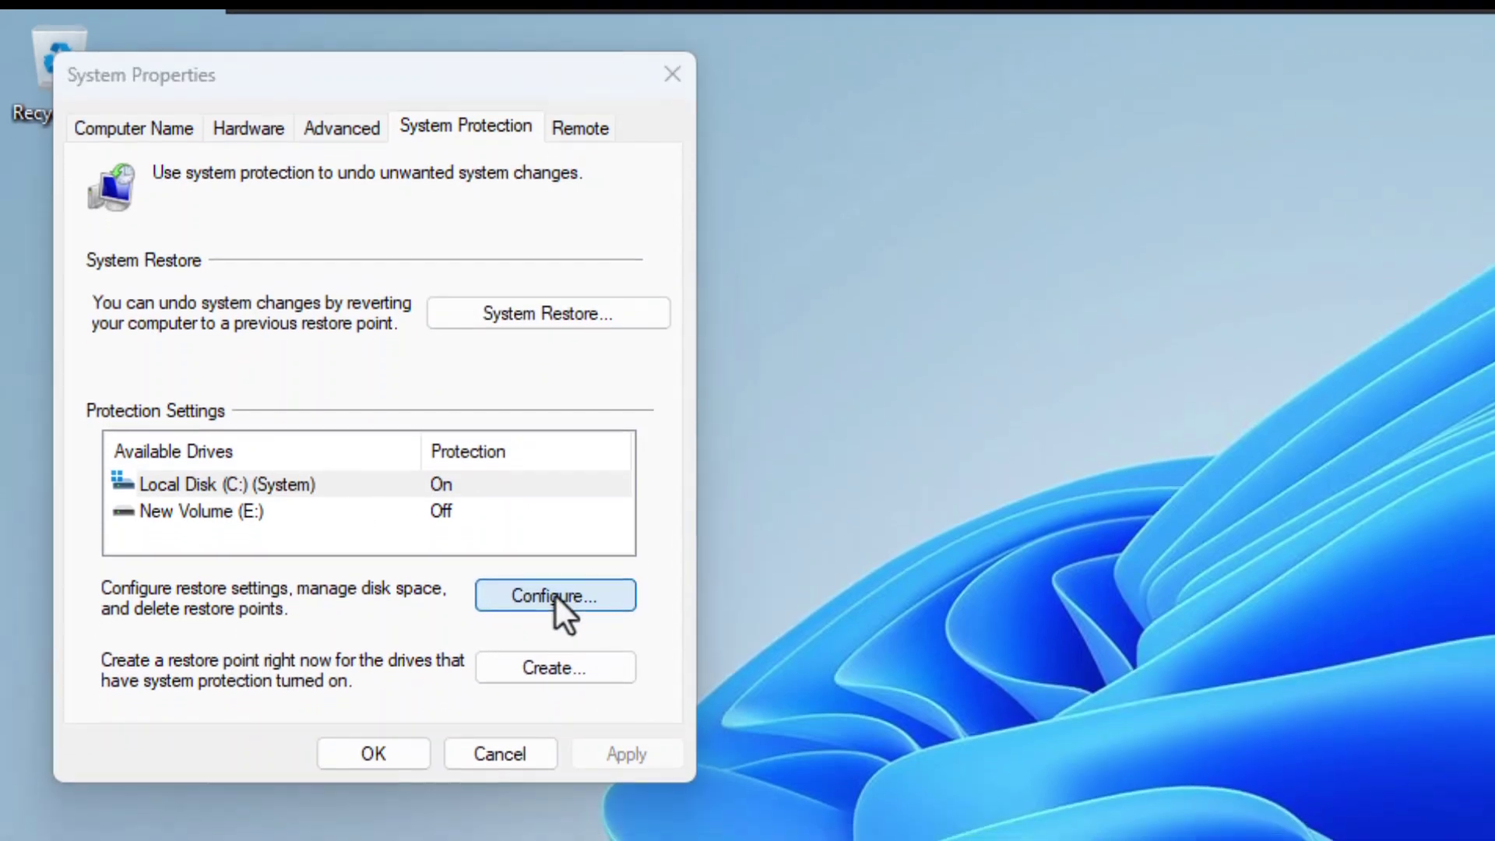
pyautogui.click(555, 629)
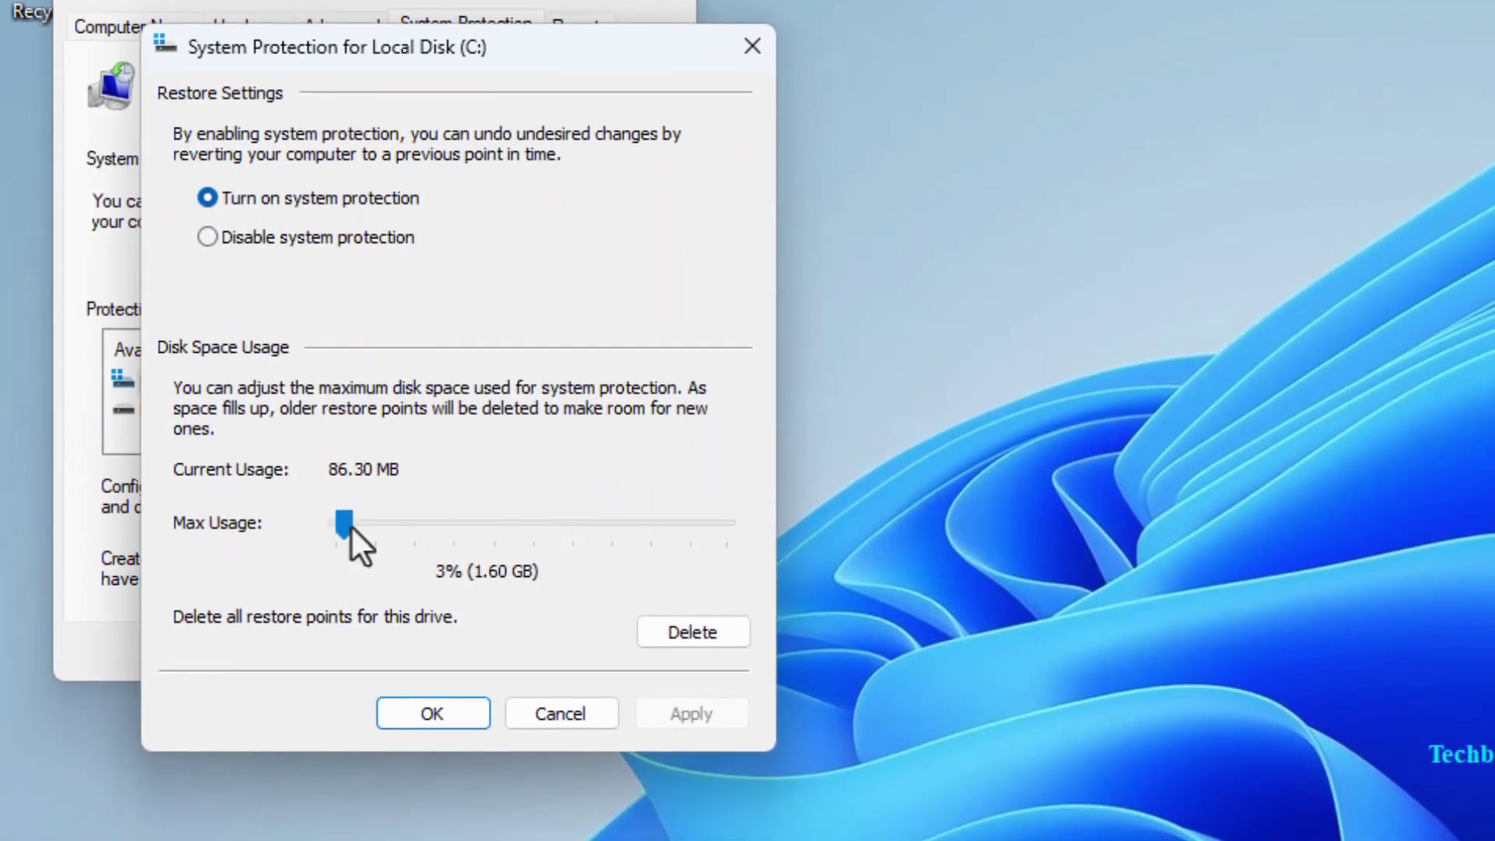
pyautogui.click(350, 524)
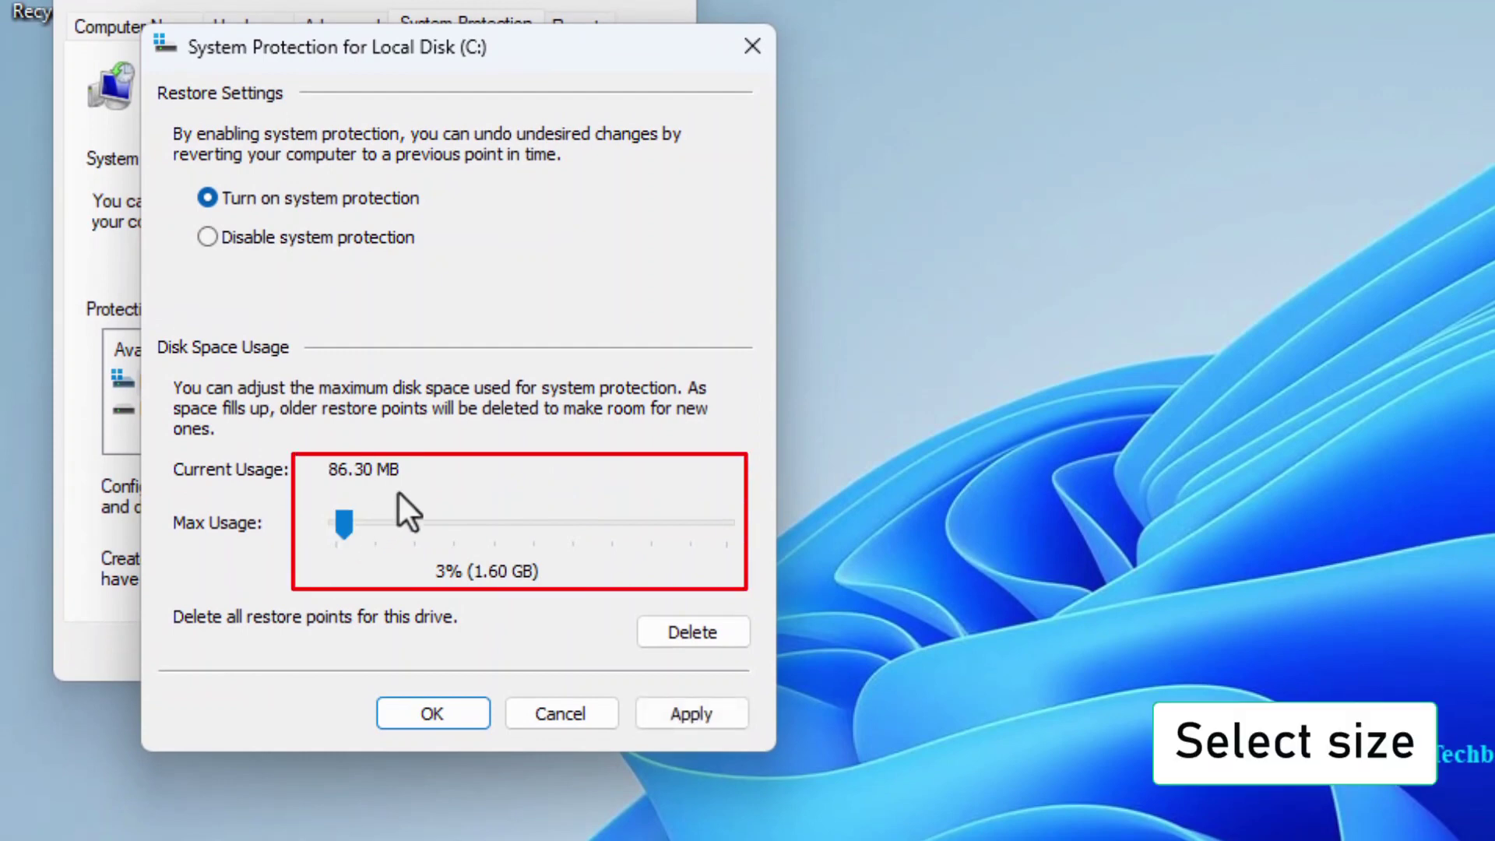
pyautogui.click(697, 709)
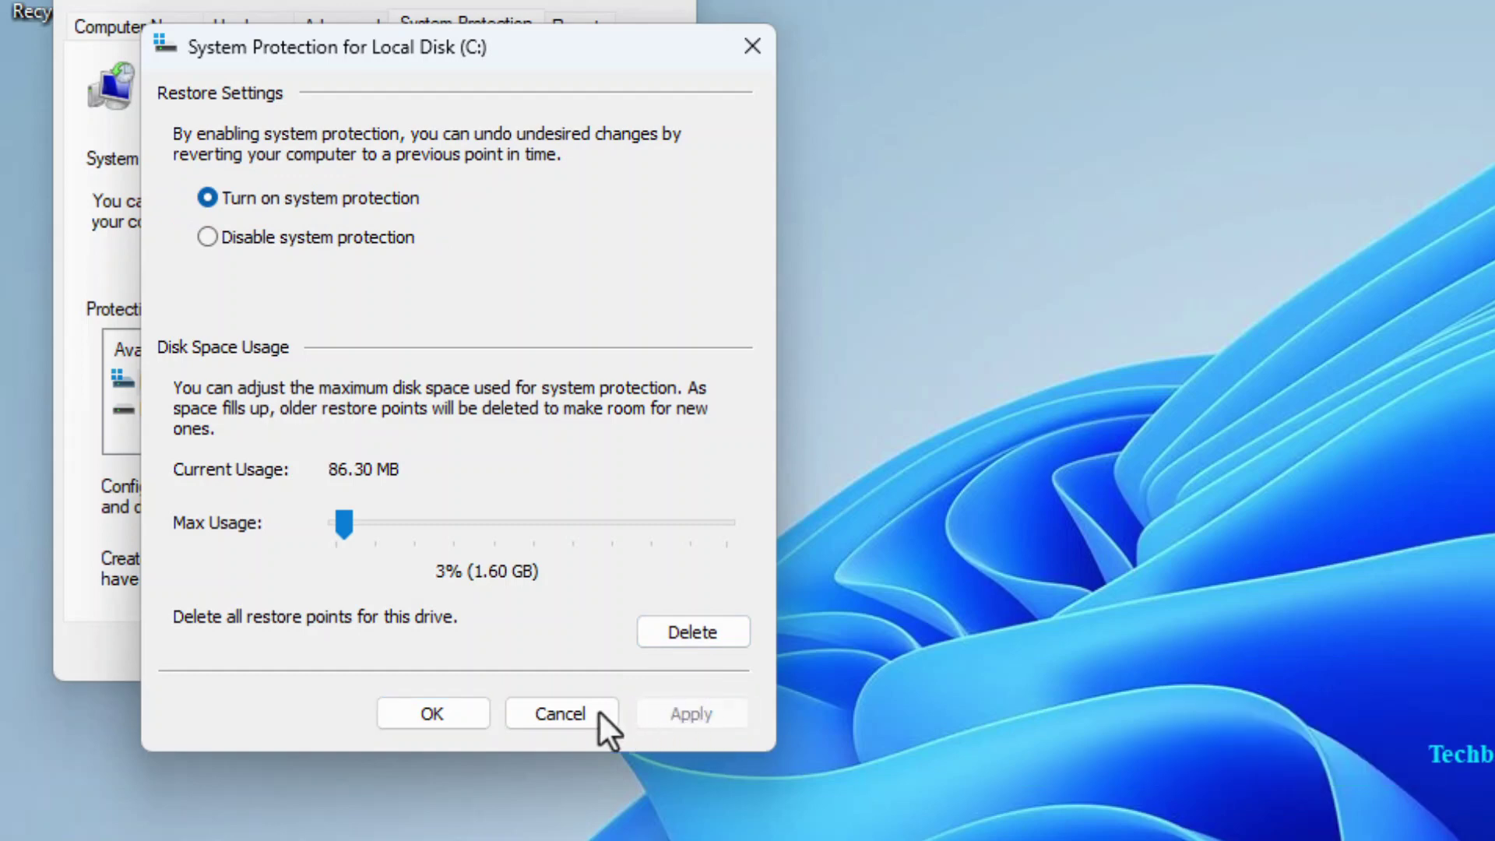
# - Create a restore point described 'resto', dismiss the success message, and close System Properties
pyautogui.click(442, 713)
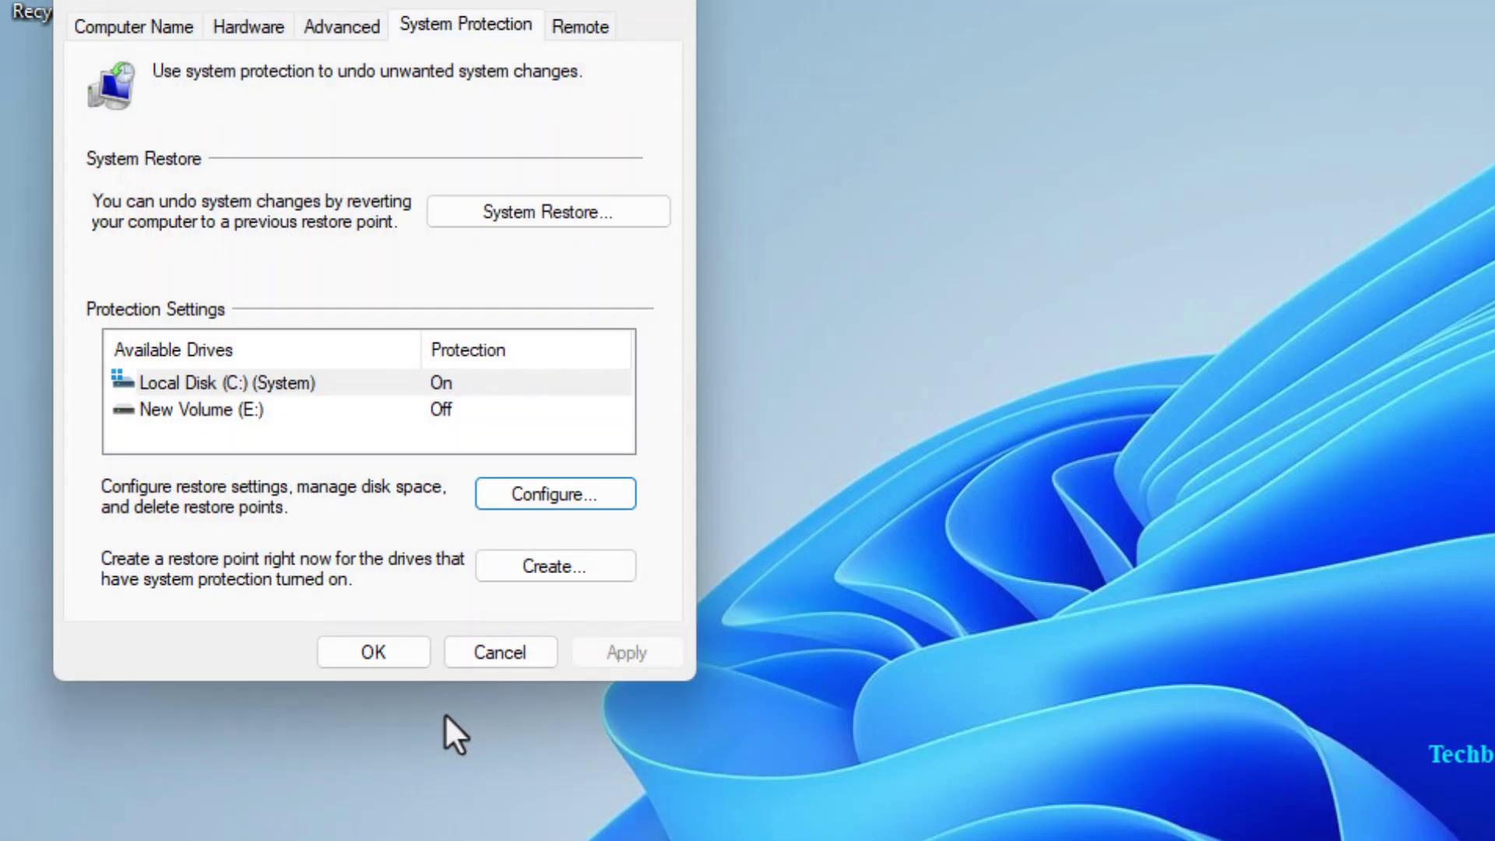
pyautogui.click(526, 567)
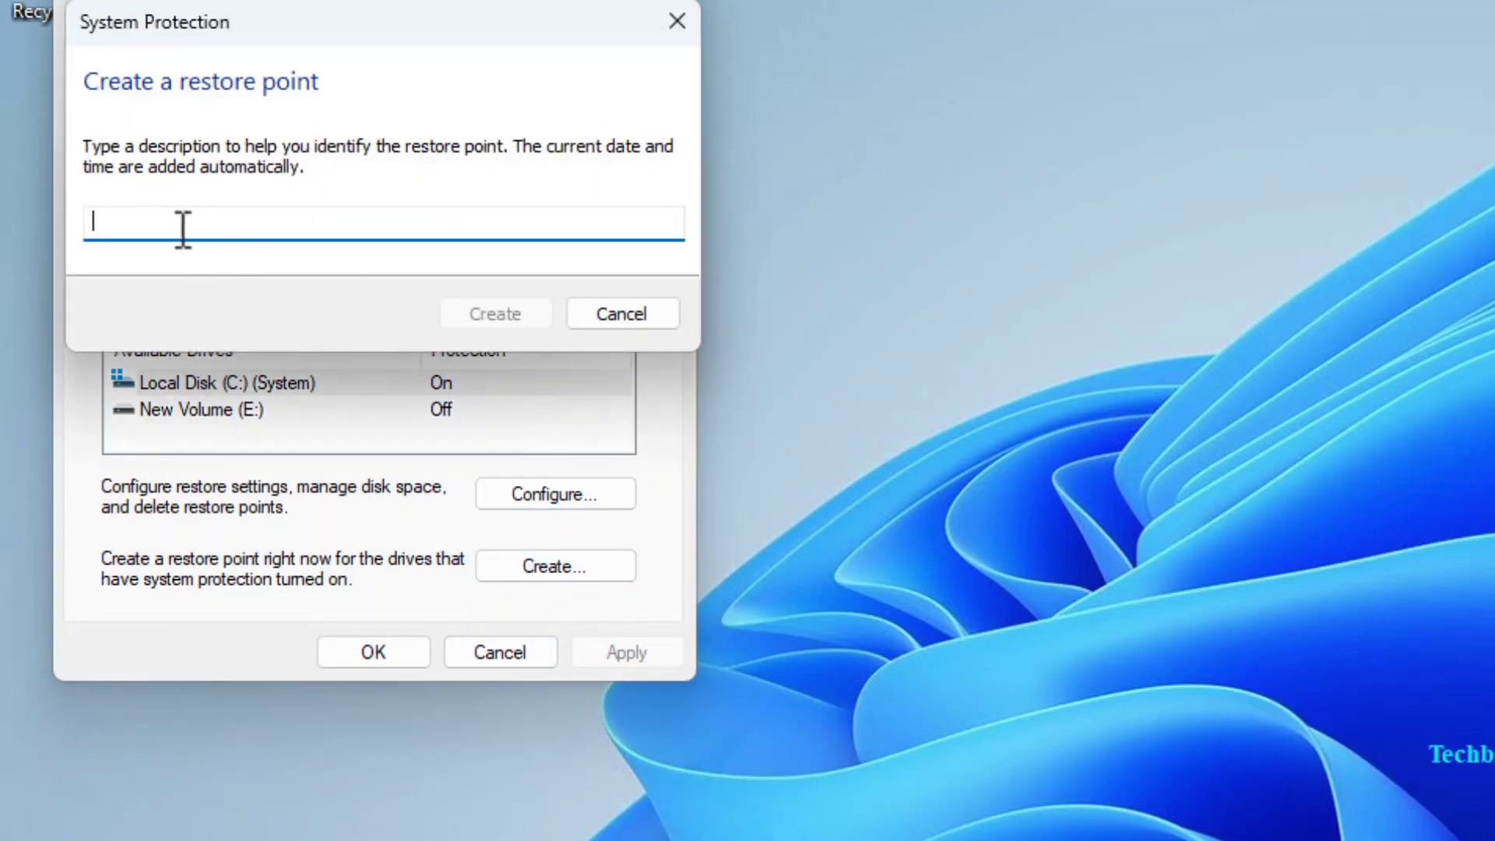
pyautogui.write('restore')
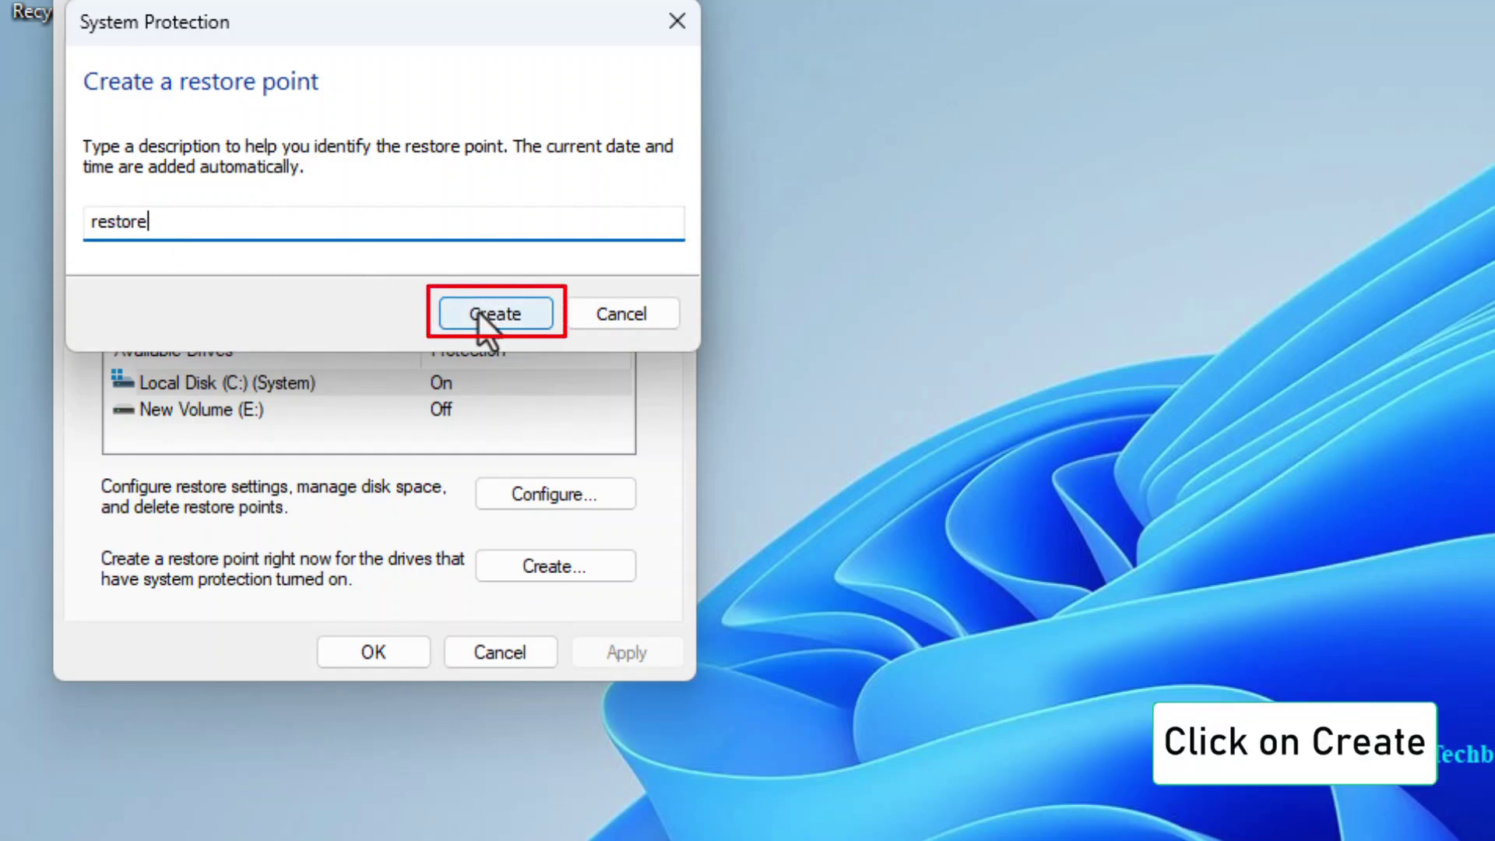
pyautogui.click(478, 309)
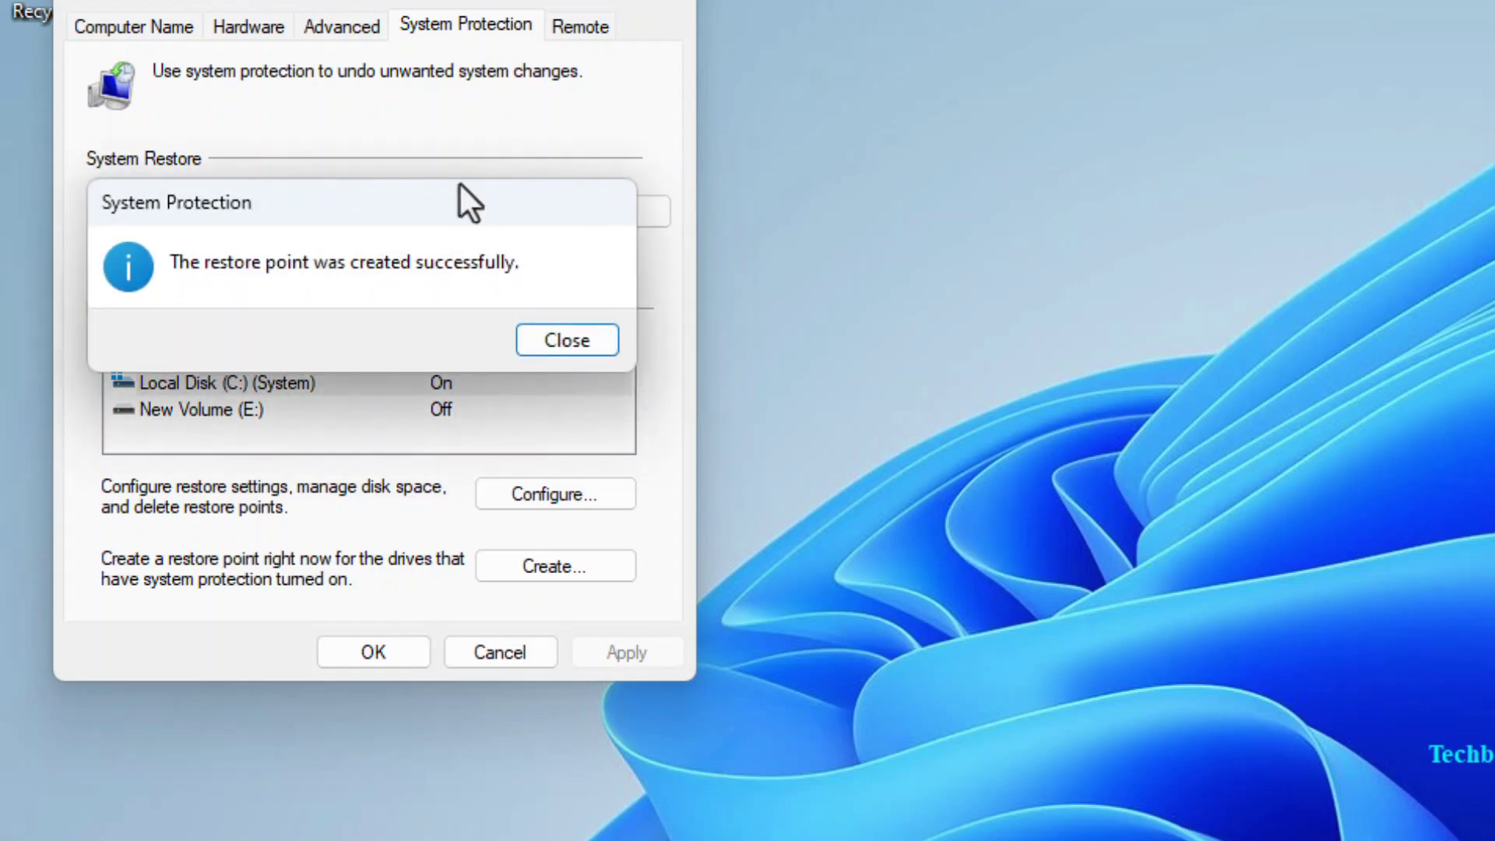
pyautogui.click(554, 343)
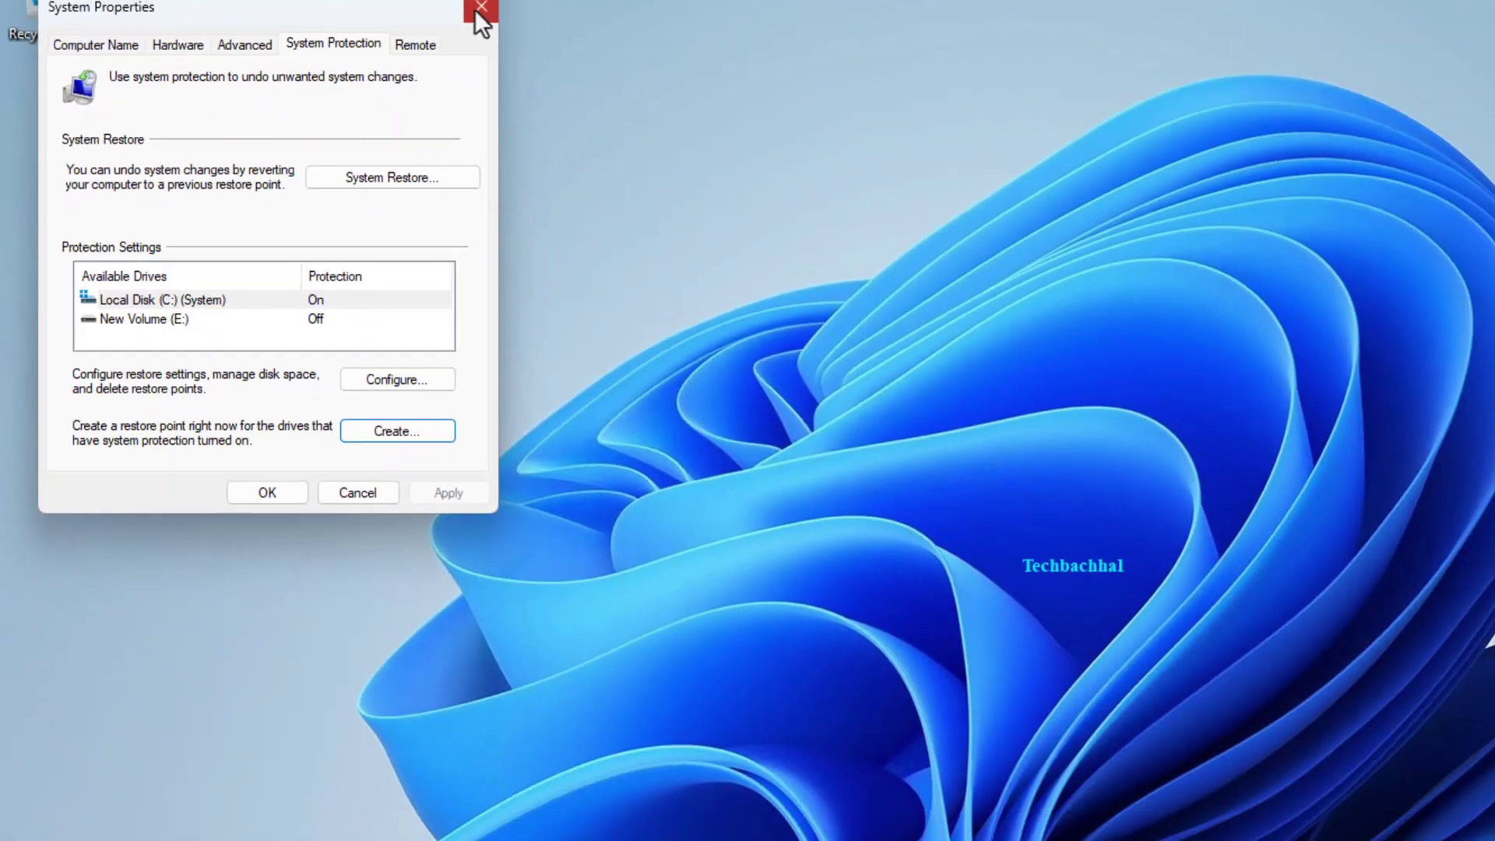
pyautogui.click(668, 3)
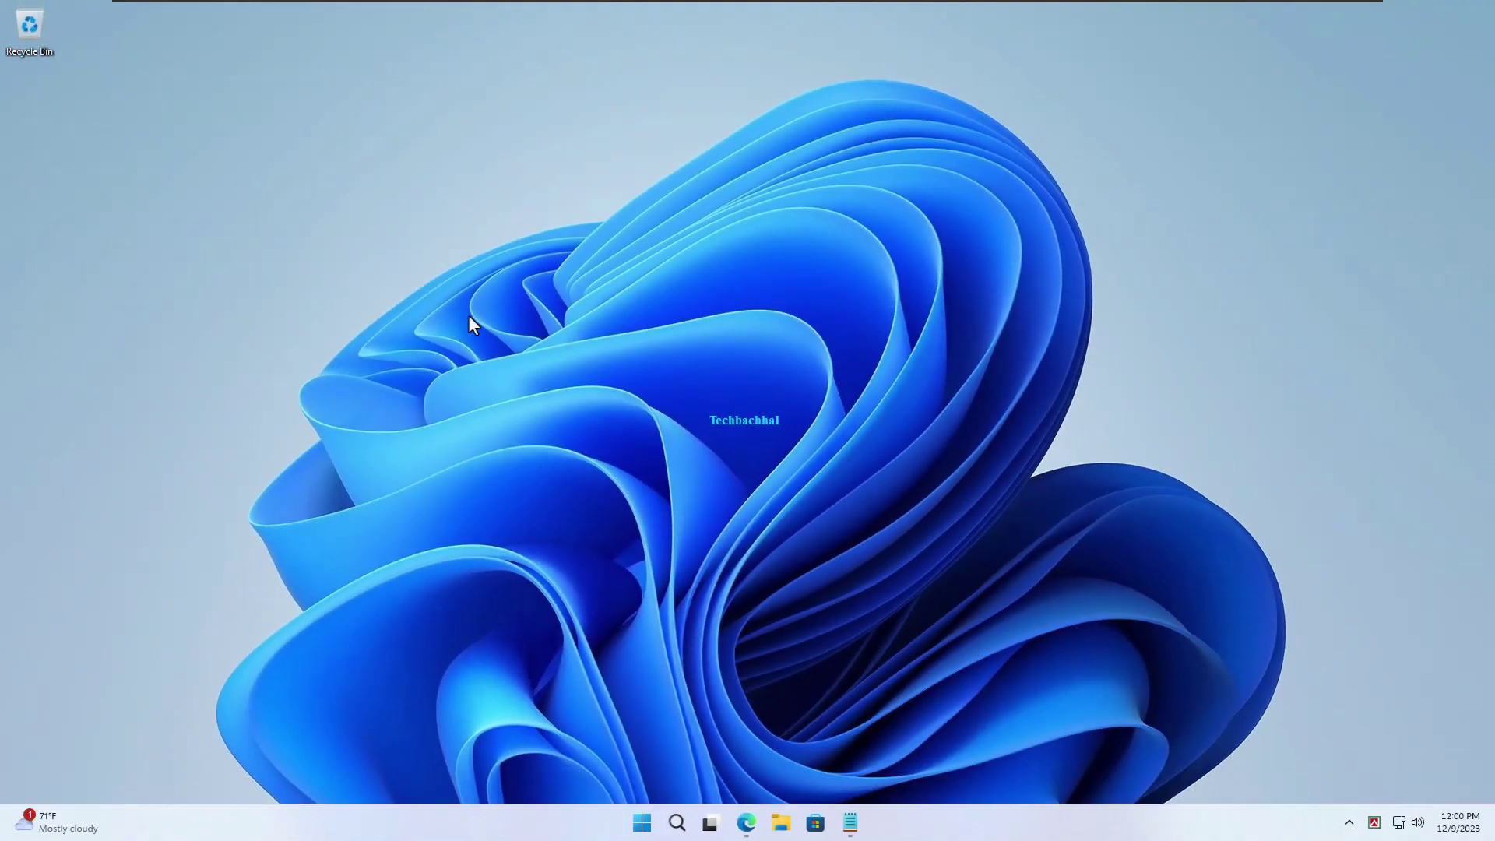
# - Launch Registry Editor from search, approving the User Account Control prompt
pyautogui.click(680, 823)
pyautogui.write('re')
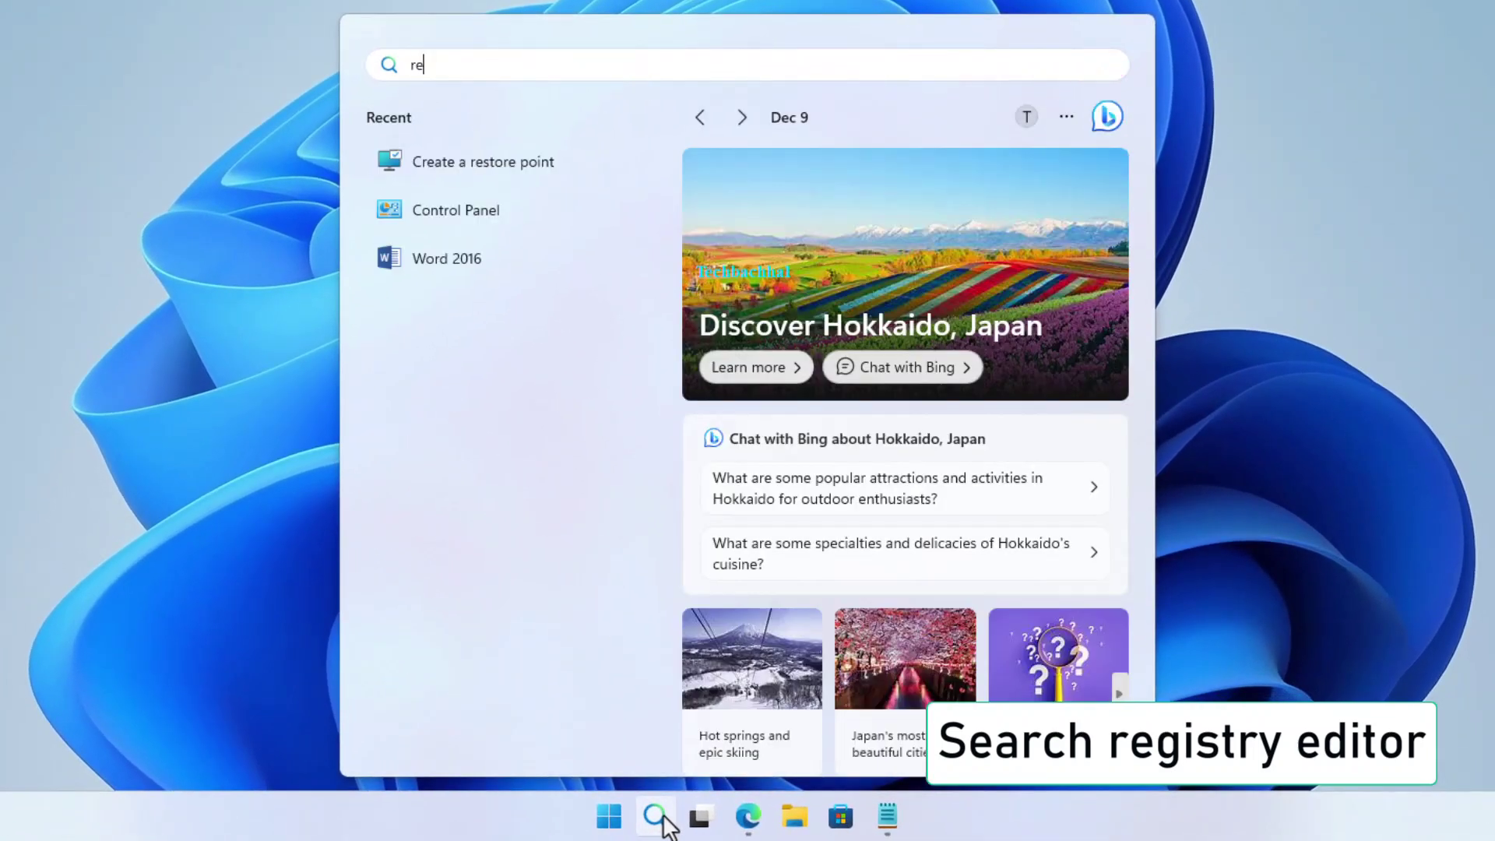
pyautogui.write('gedit')
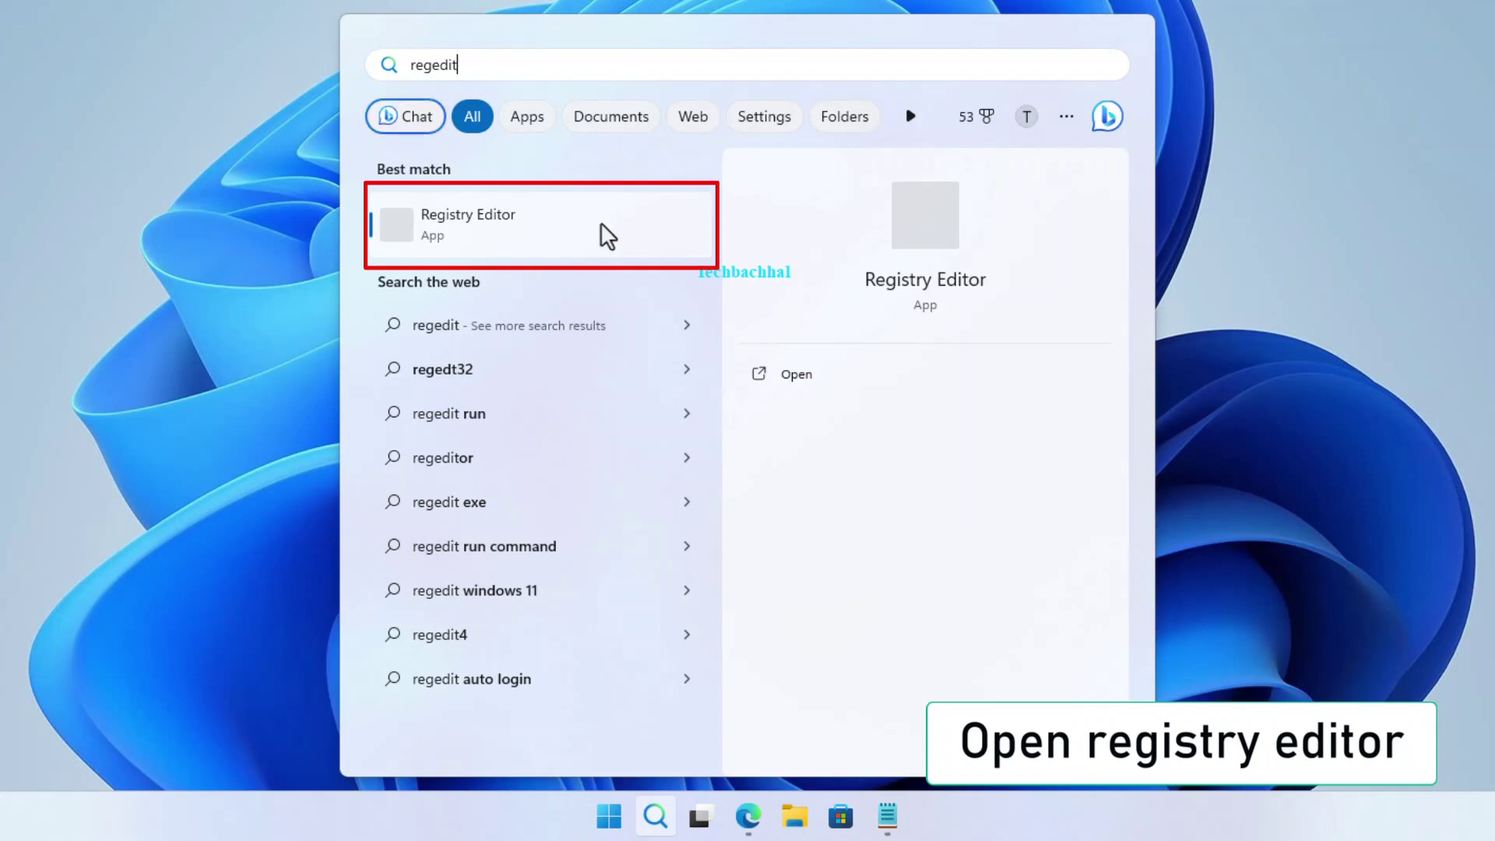
pyautogui.click(601, 223)
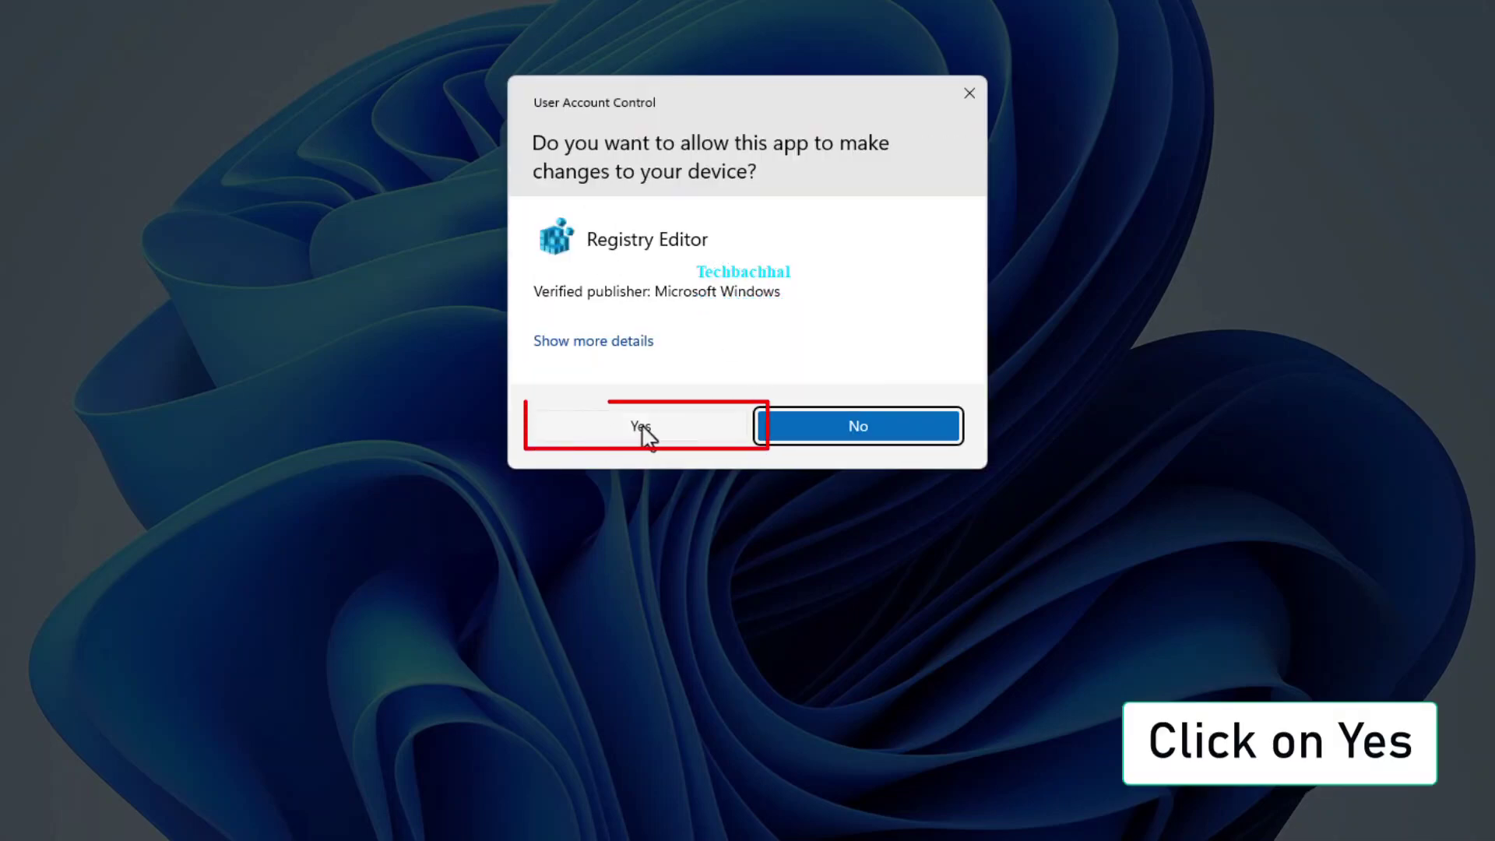
pyautogui.click(647, 425)
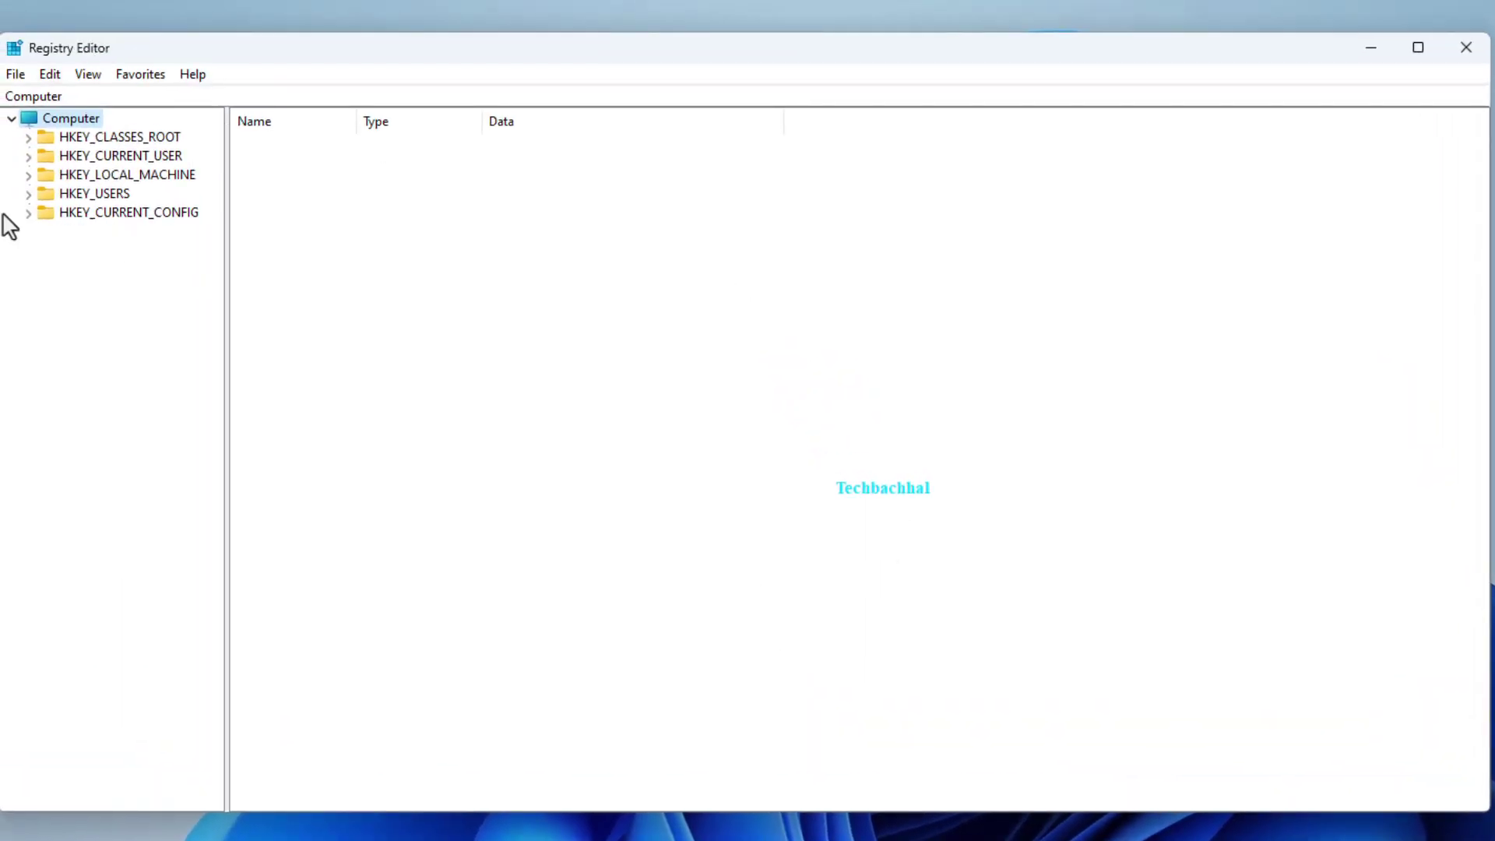
# - Navigate to HKEY_LOCAL_MACHINE\SYSTEM\ControlSet001\Control\Bluetooth\Audio\AVRCP\CT to list its values
pyautogui.doubleClick(59, 176)
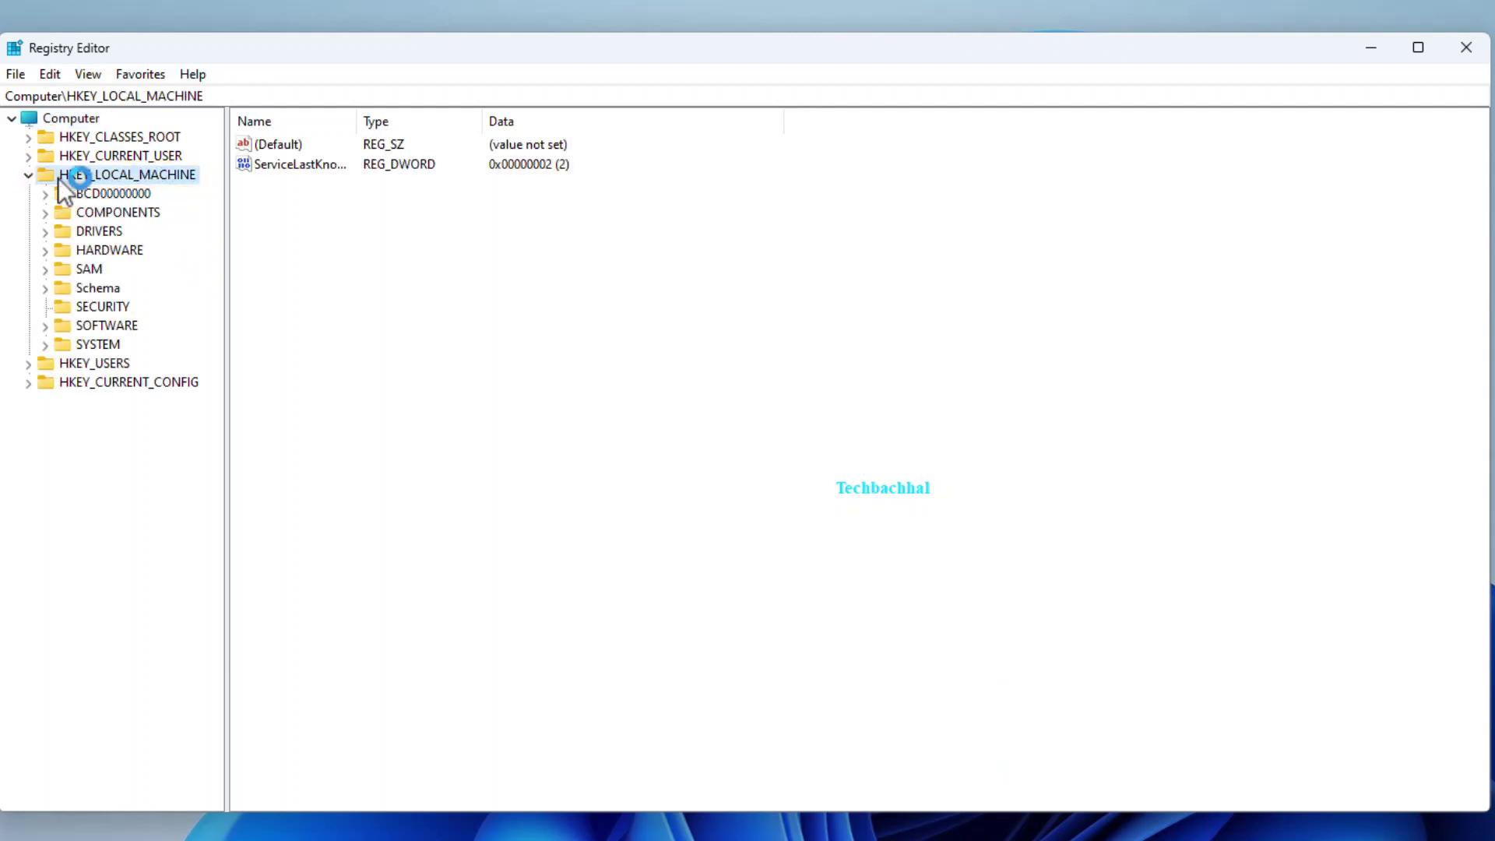
pyautogui.doubleClick(95, 344)
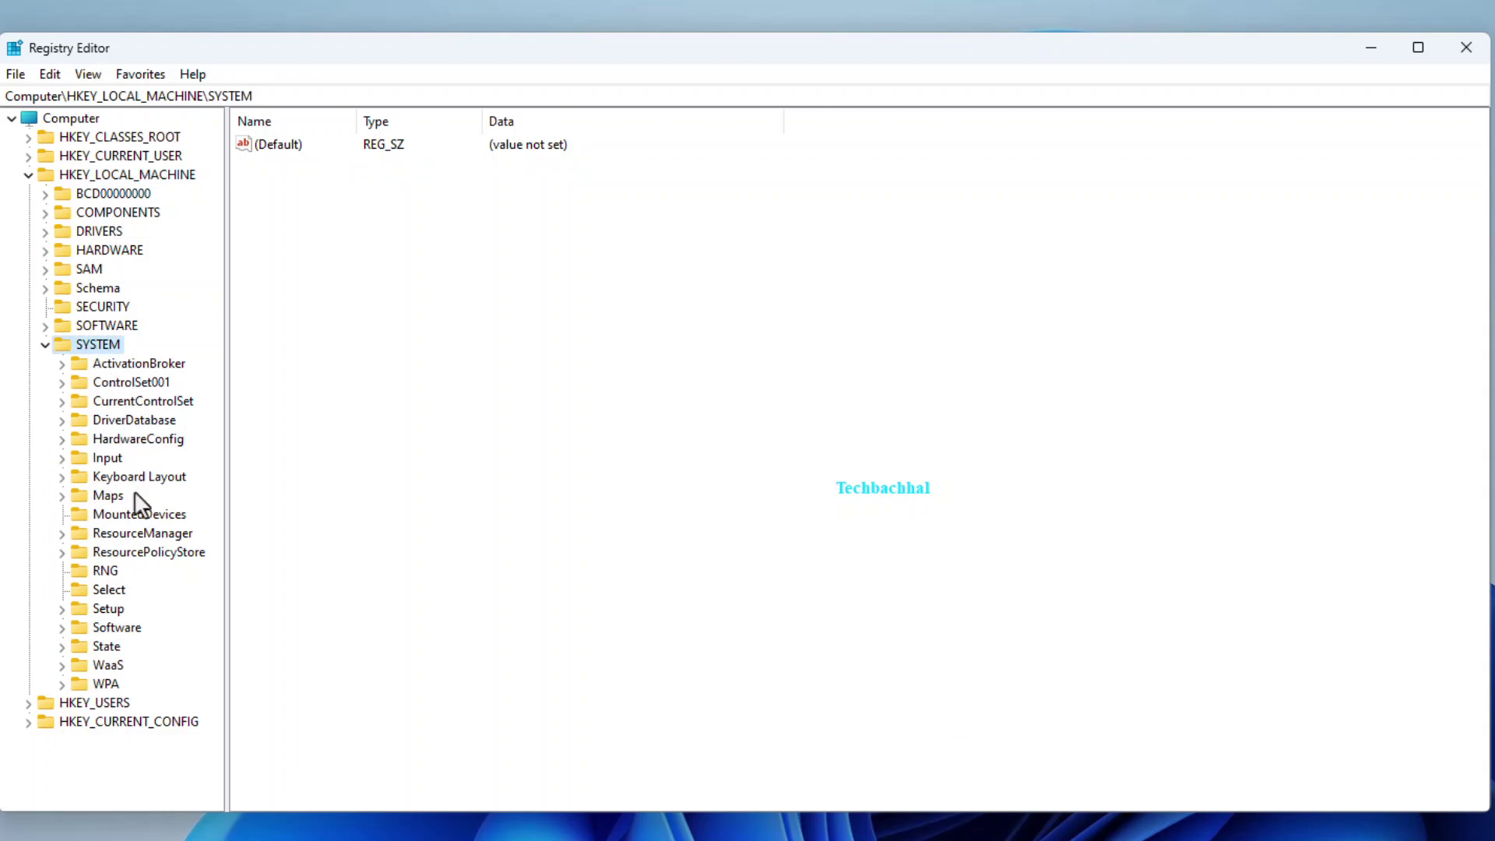
pyautogui.doubleClick(129, 382)
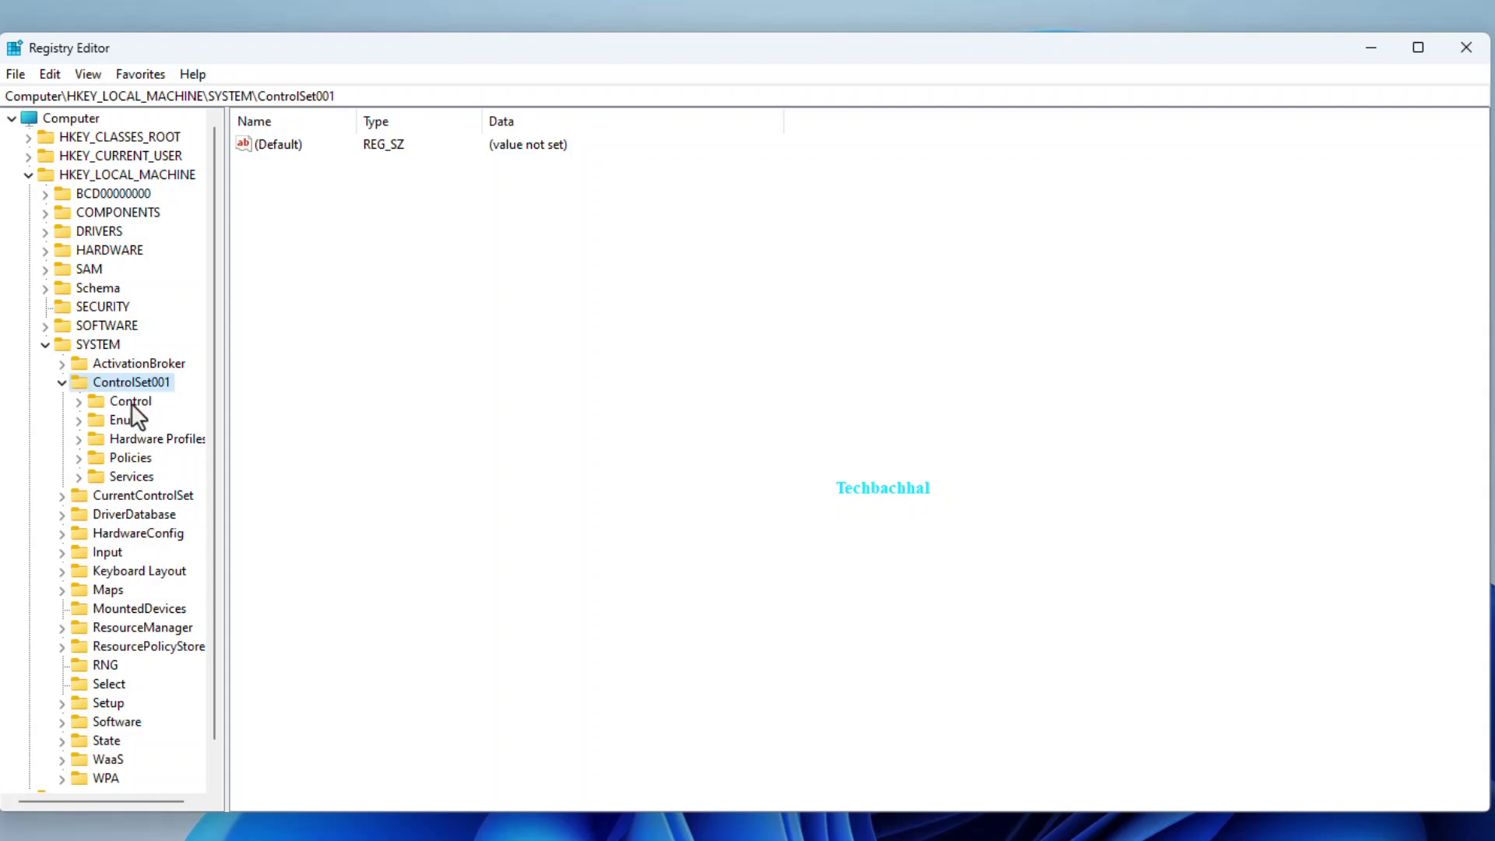
pyautogui.doubleClick(131, 402)
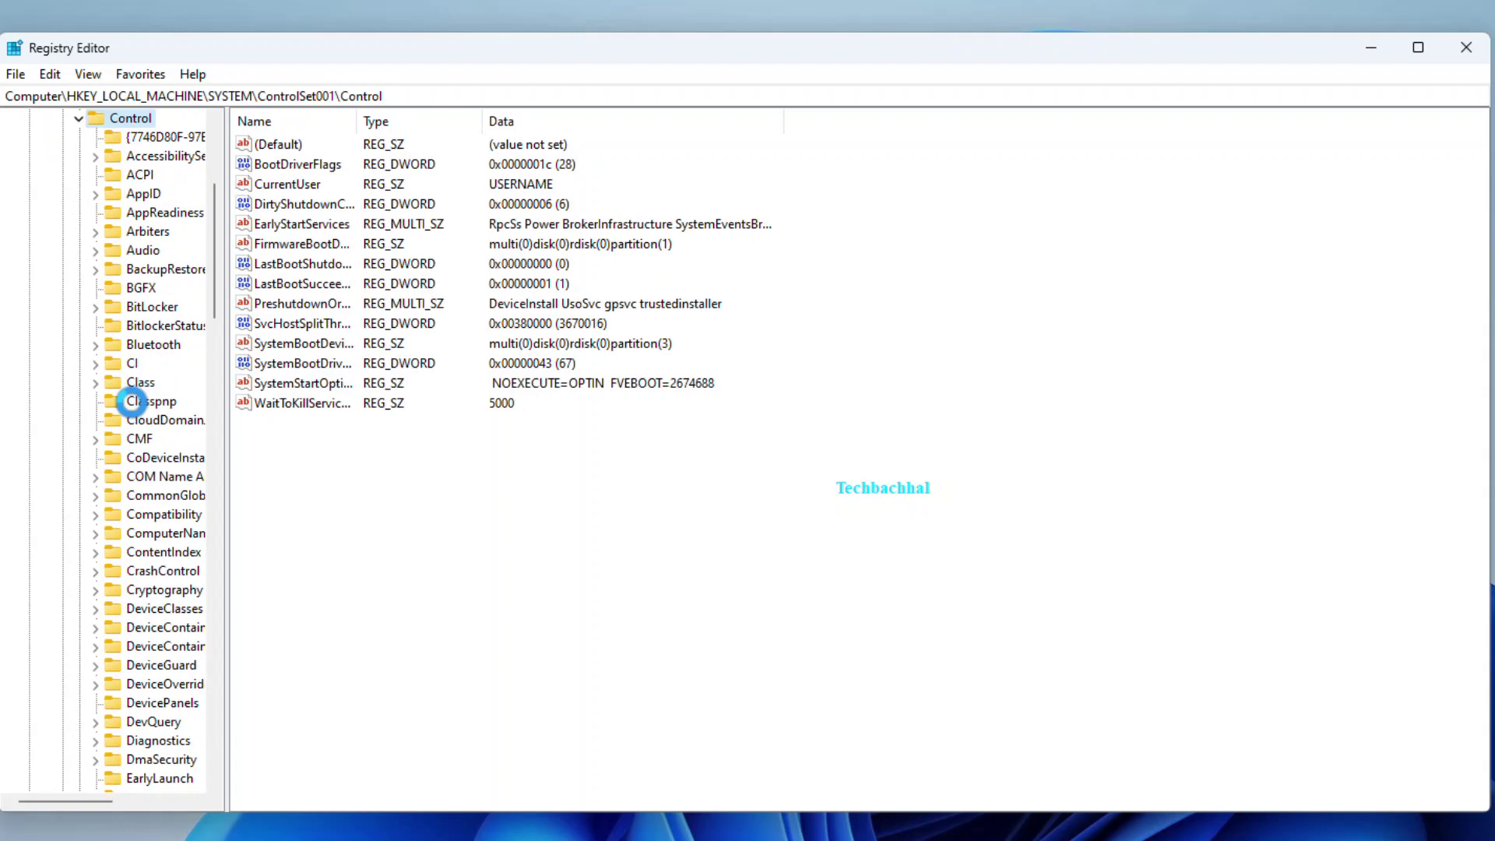
pyautogui.doubleClick(154, 345)
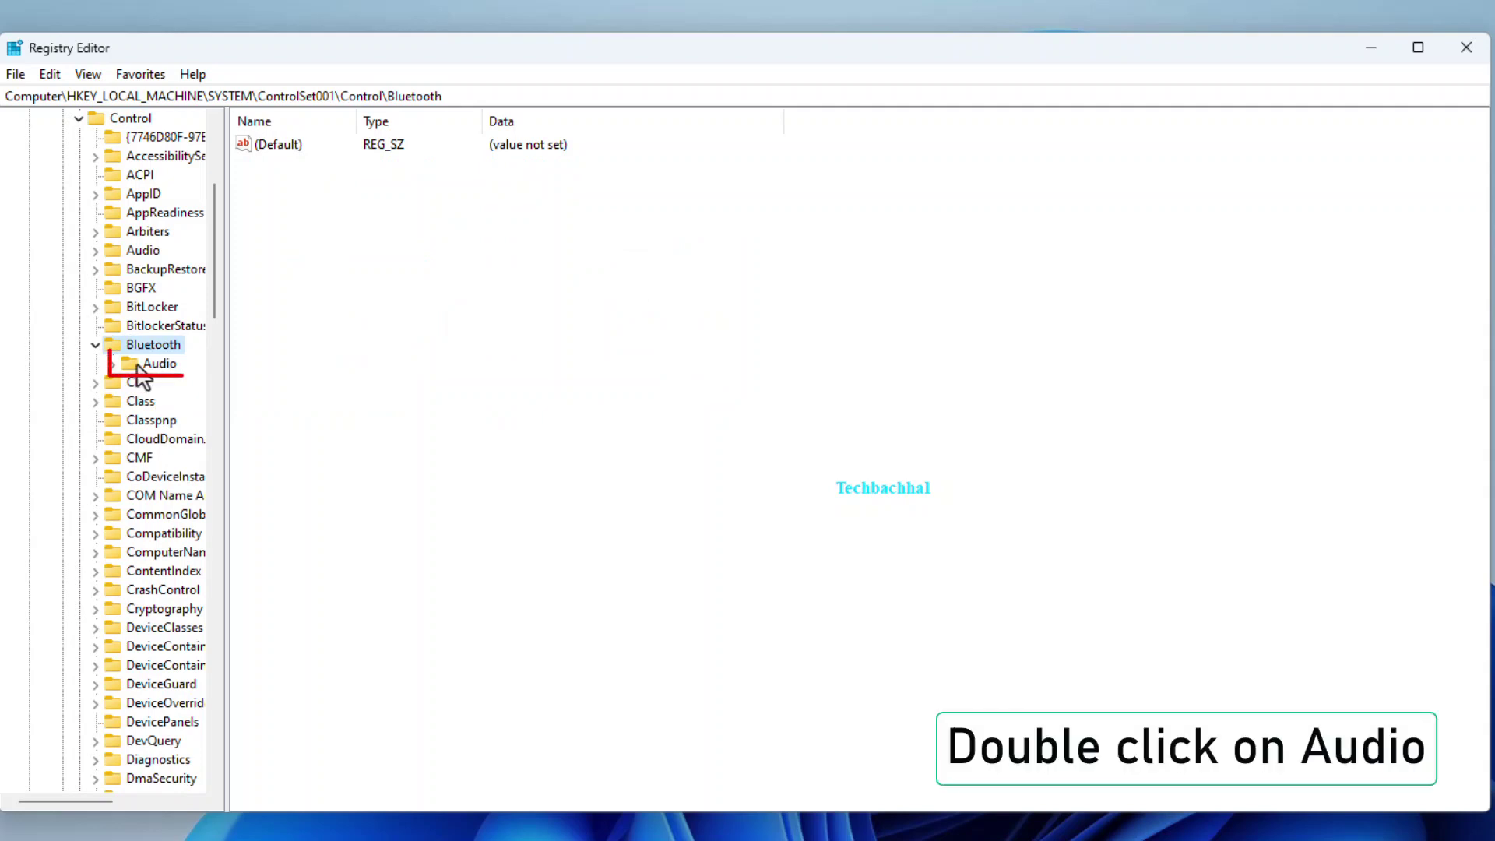
pyautogui.doubleClick(145, 364)
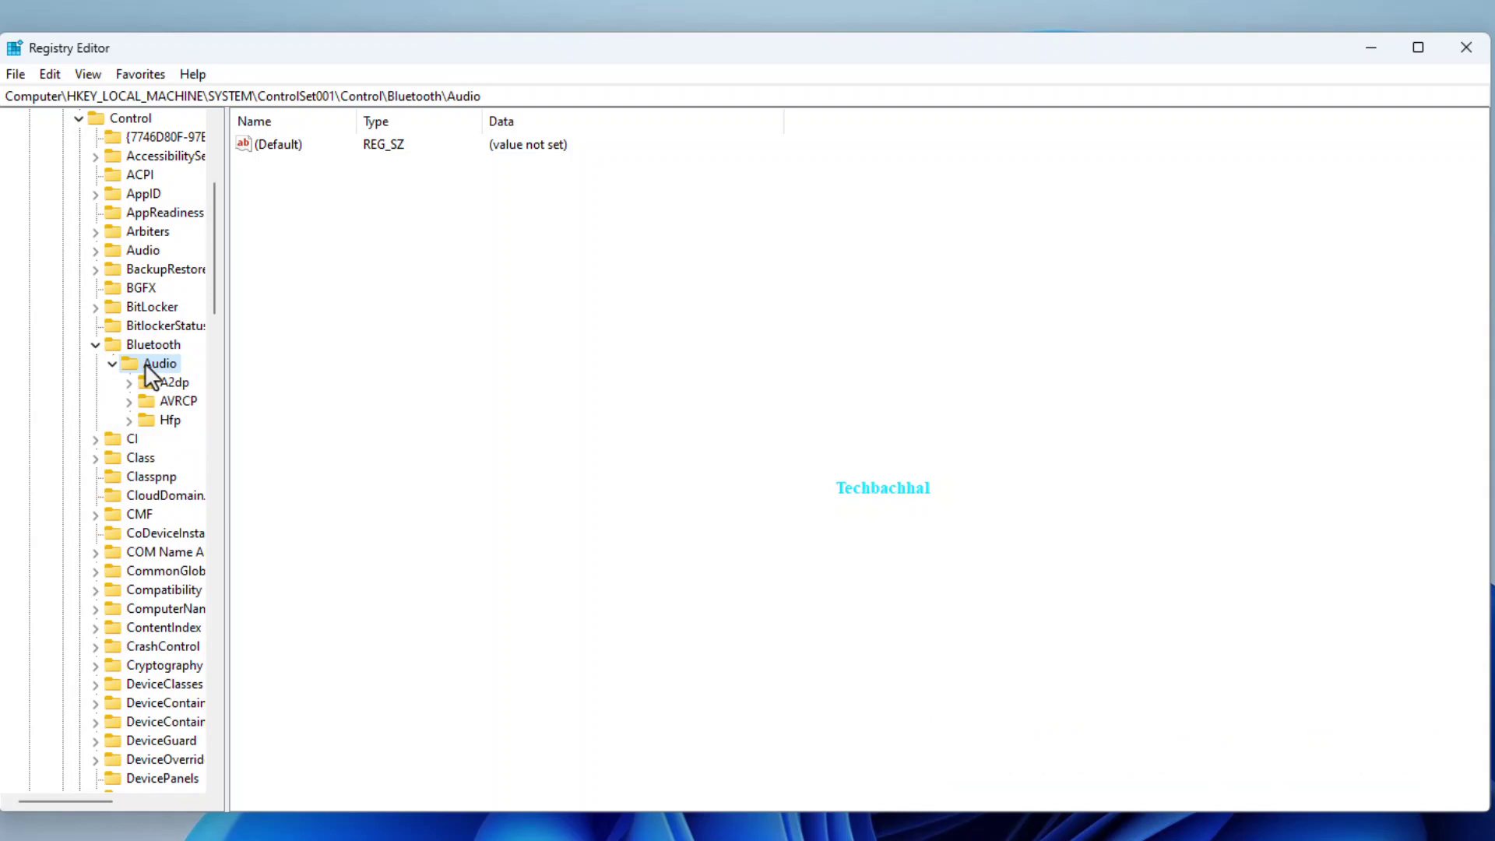
pyautogui.click(168, 398)
pyautogui.doubleClick(167, 398)
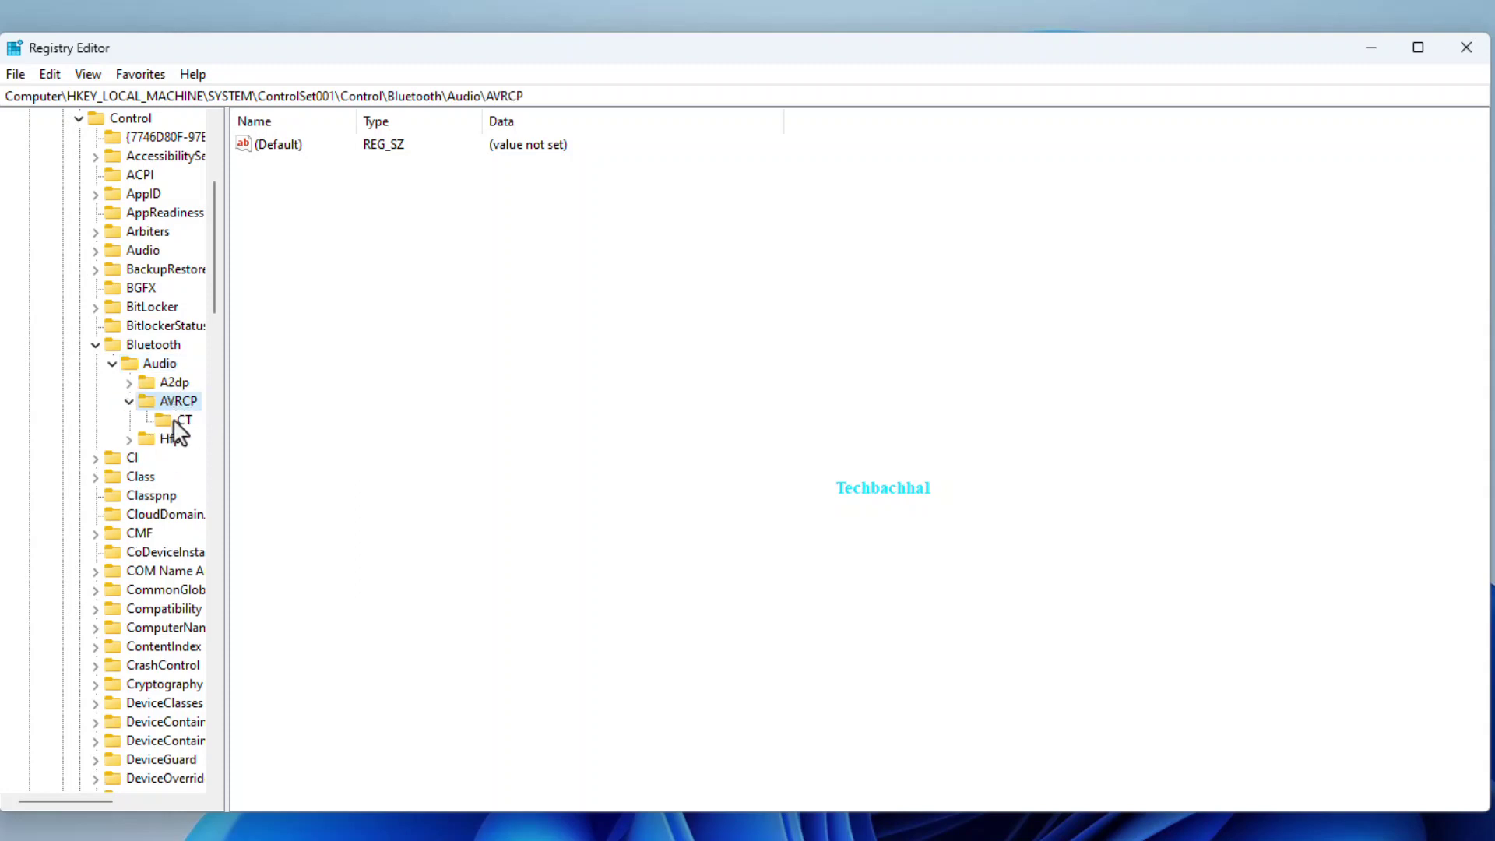
pyautogui.doubleClick(173, 419)
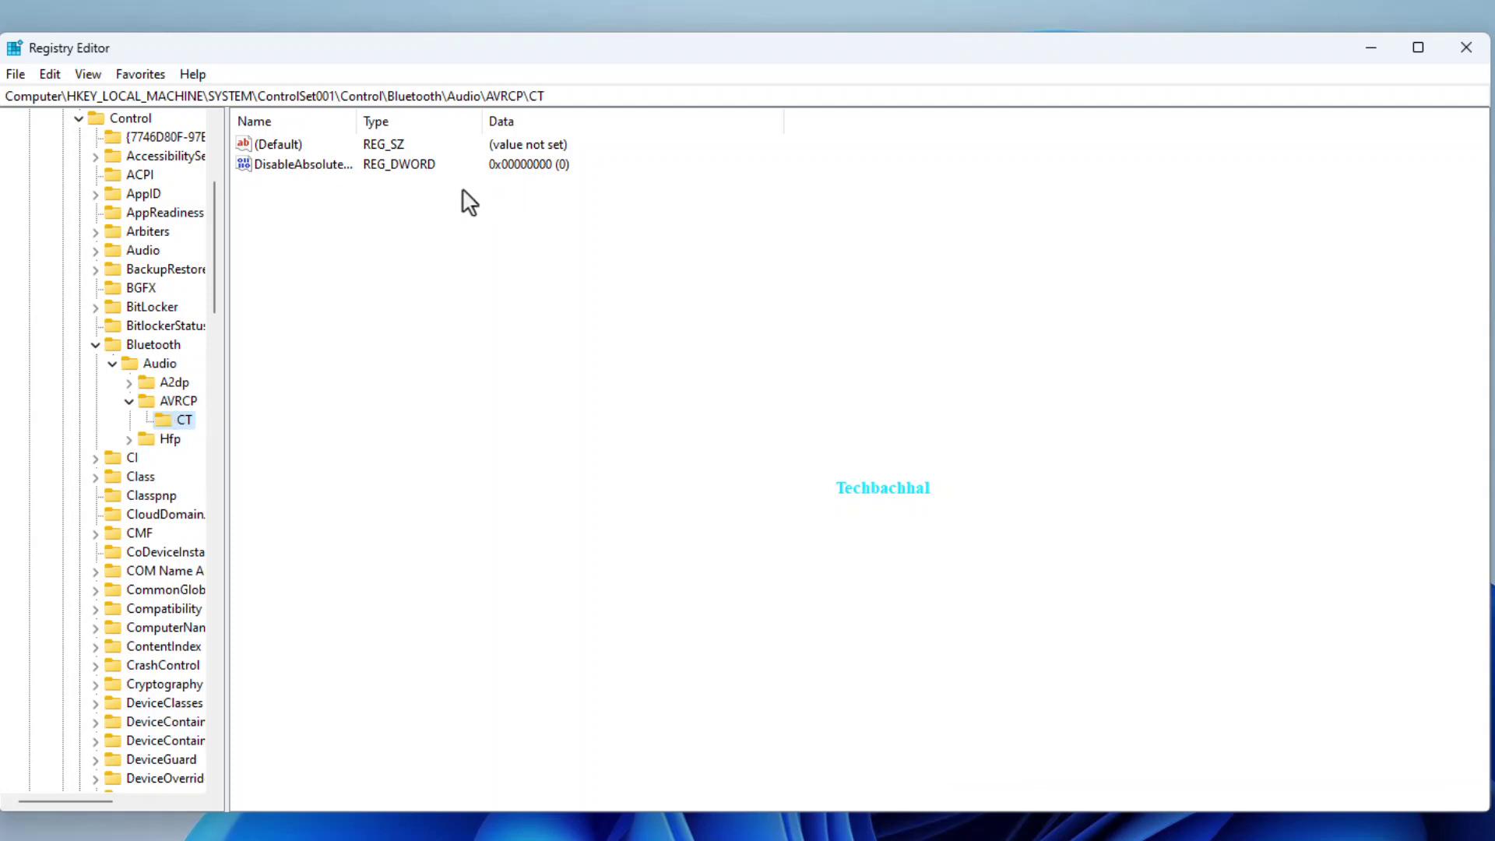
# - Change the DisableAbsoluteVolume value data from 0 to 1 and save it
pyautogui.click(298, 165)
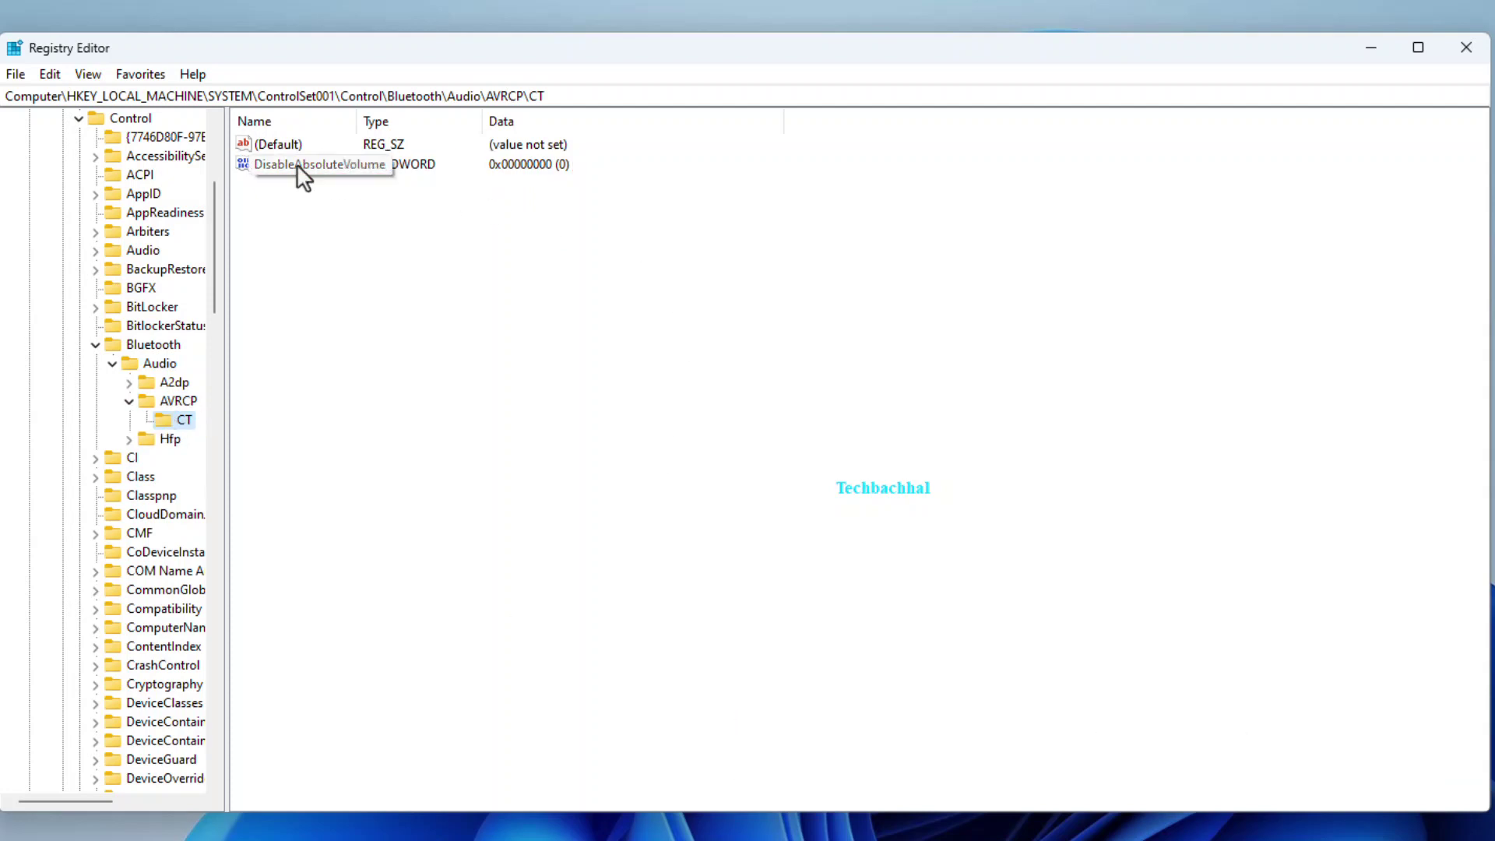
pyautogui.doubleClick(296, 164)
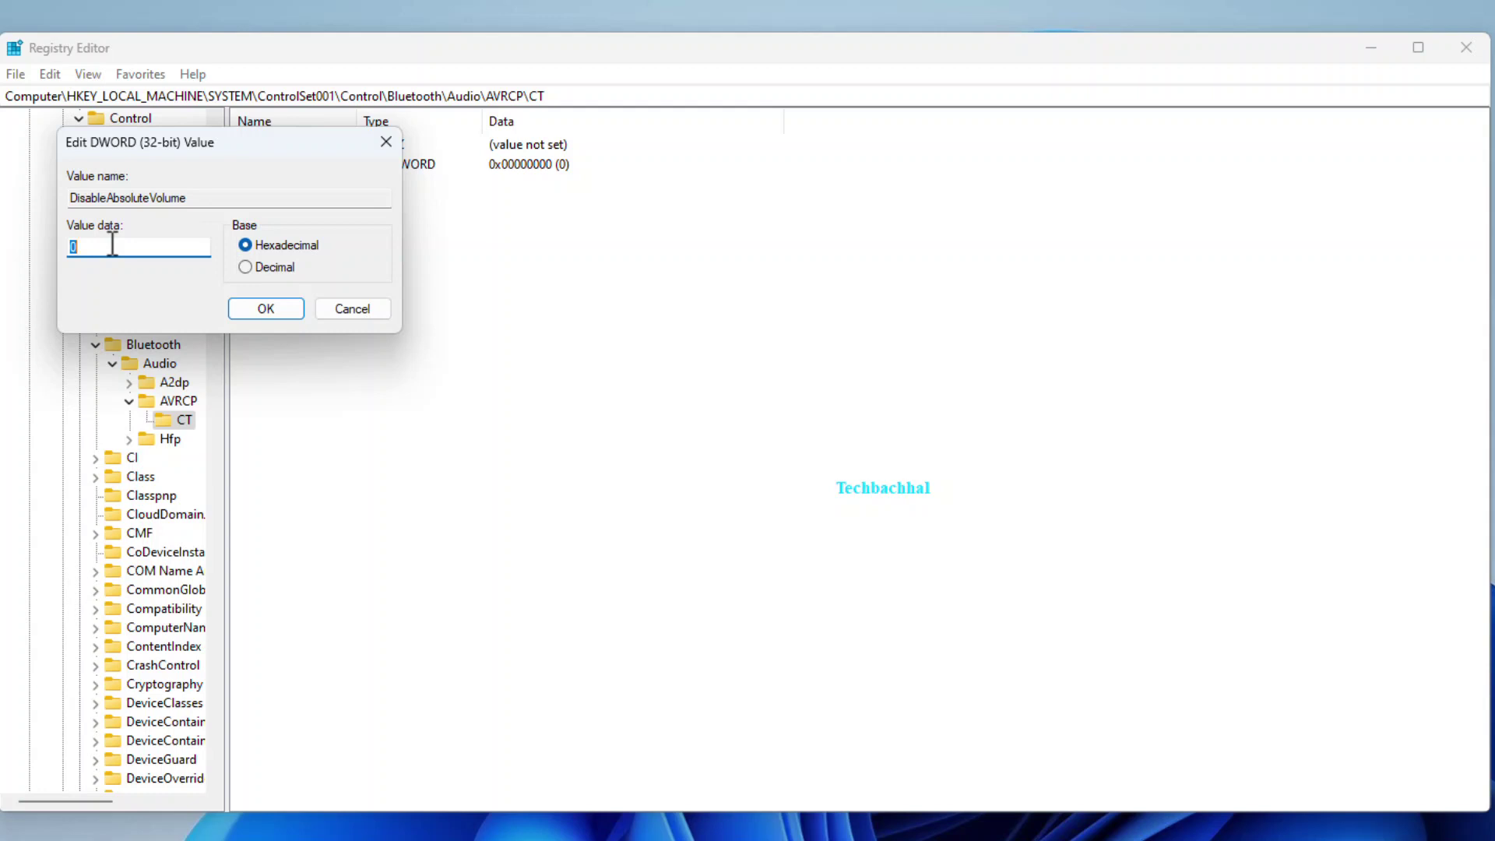
pyautogui.write('1')
pyautogui.click(278, 308)
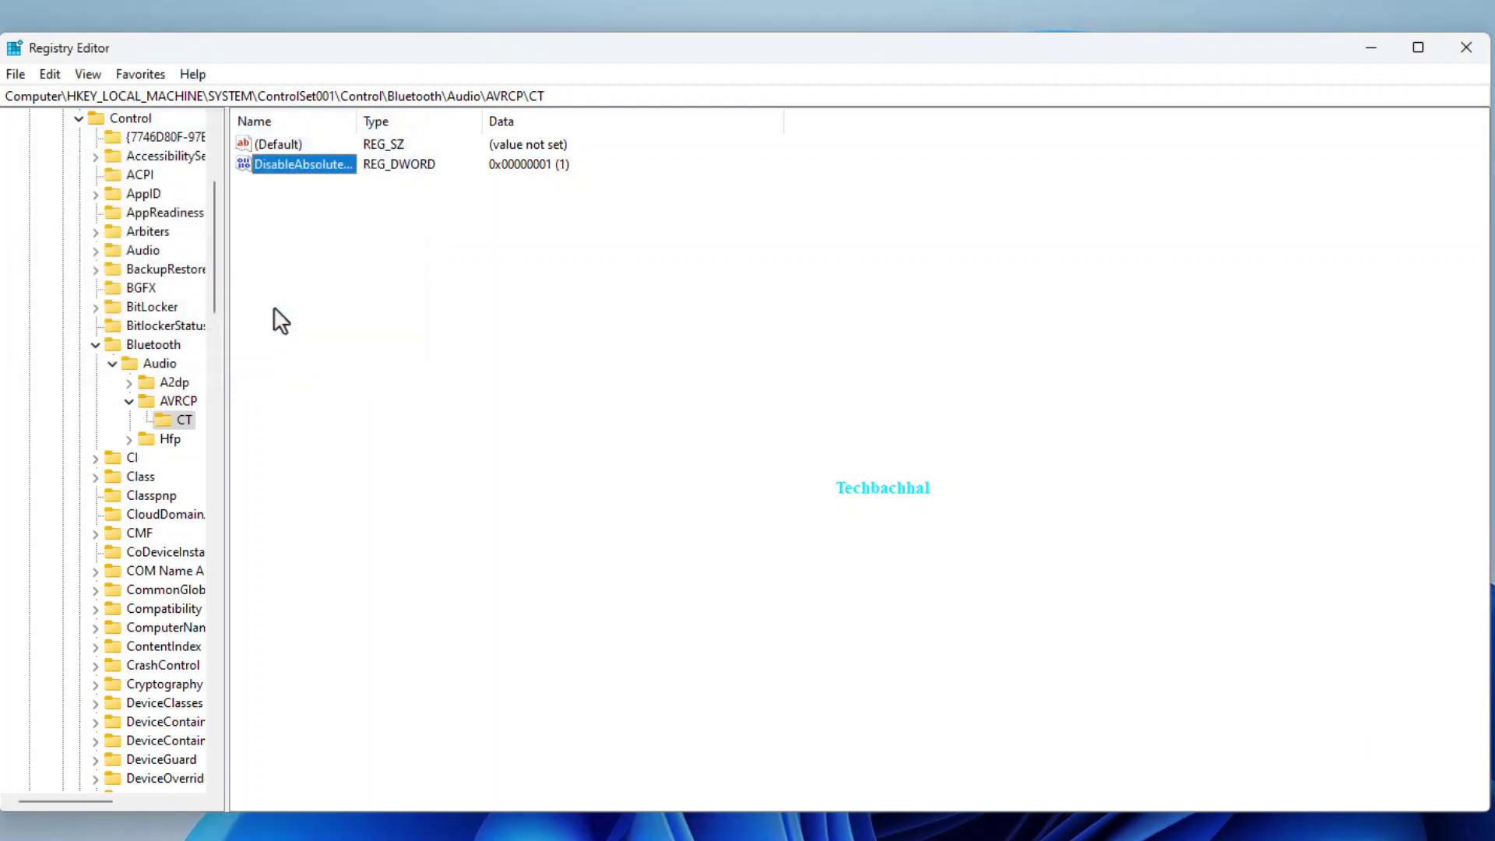
pyautogui.click(293, 412)
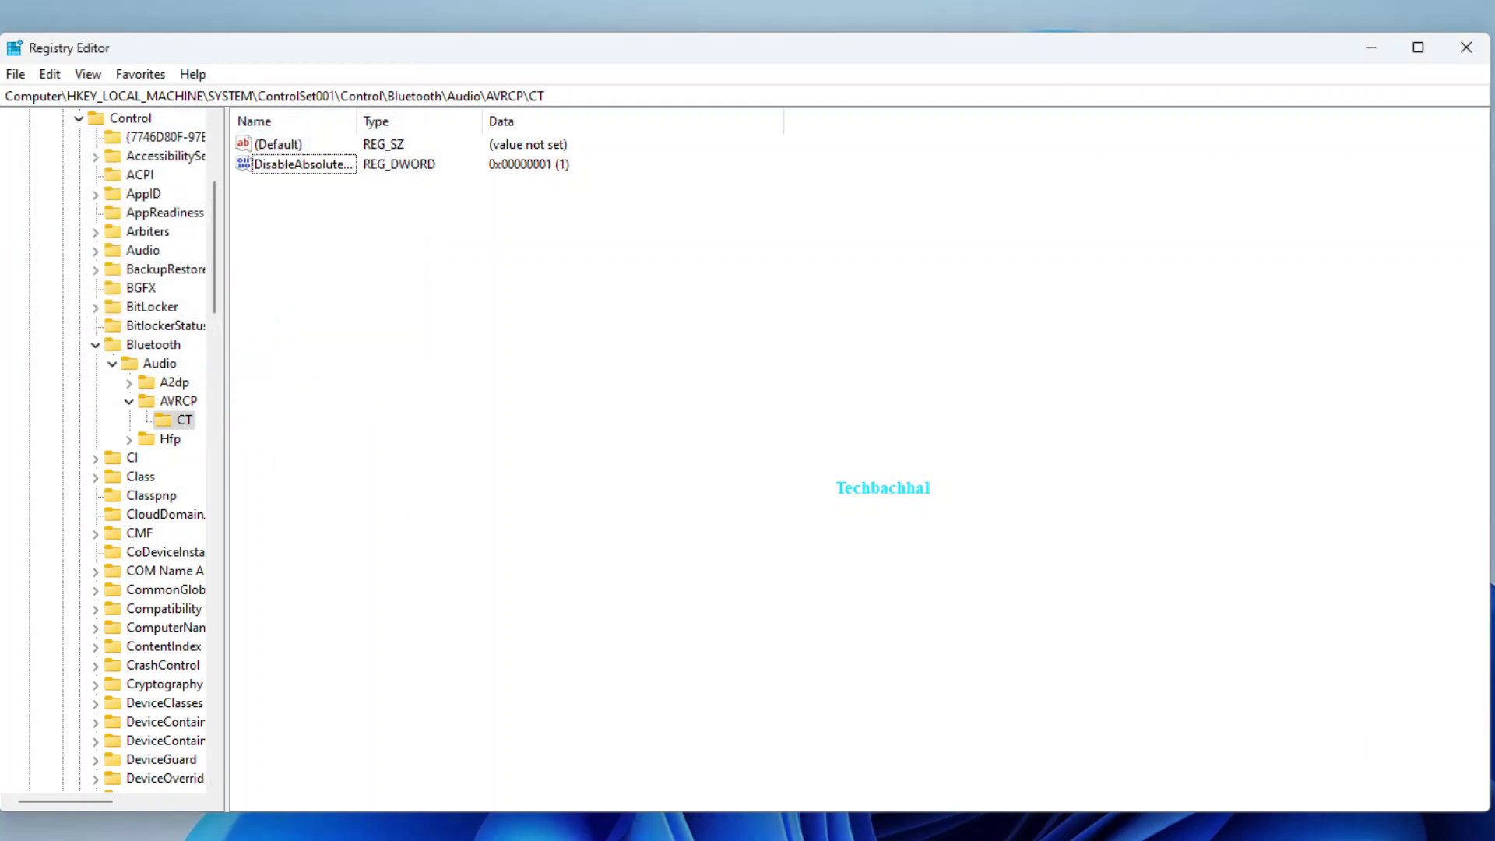
# - Close Registry Editor and restart the PC from the Start button's shortcut menu
pyautogui.click(1466, 47)
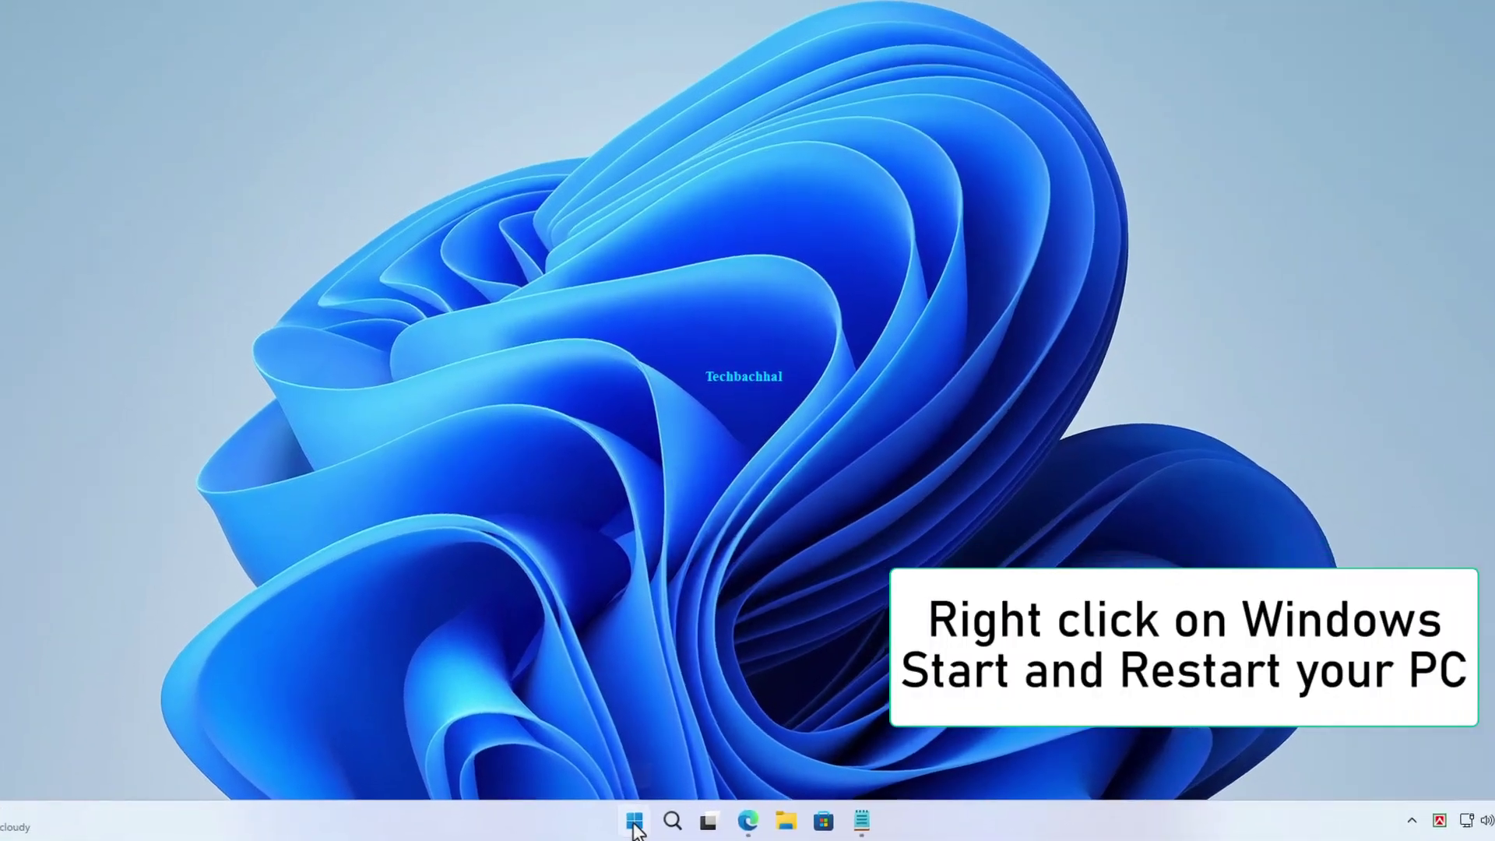
pyautogui.rightClick(644, 825)
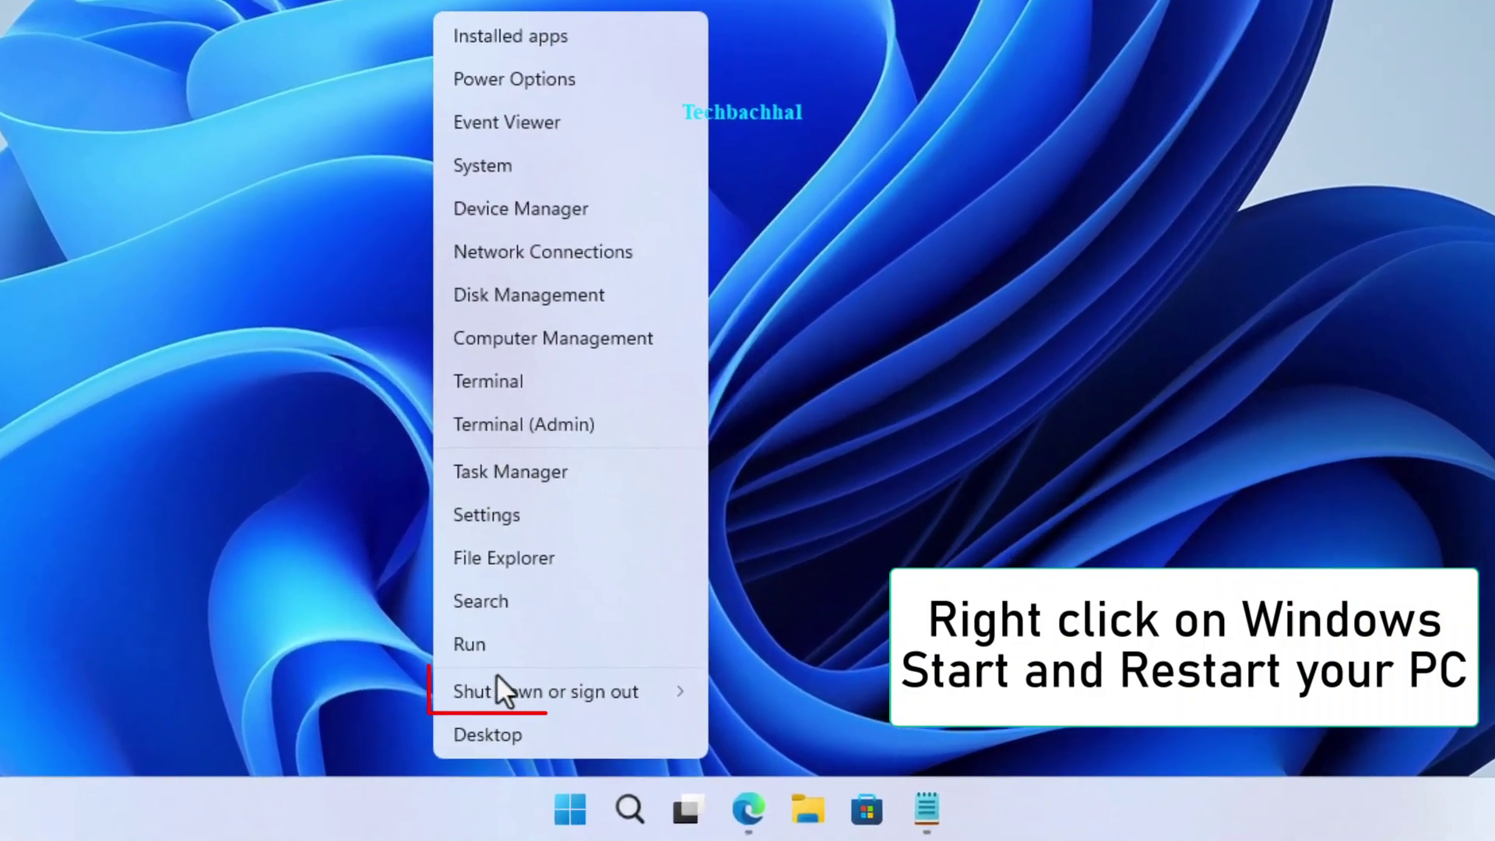
pyautogui.moveTo(635, 755)
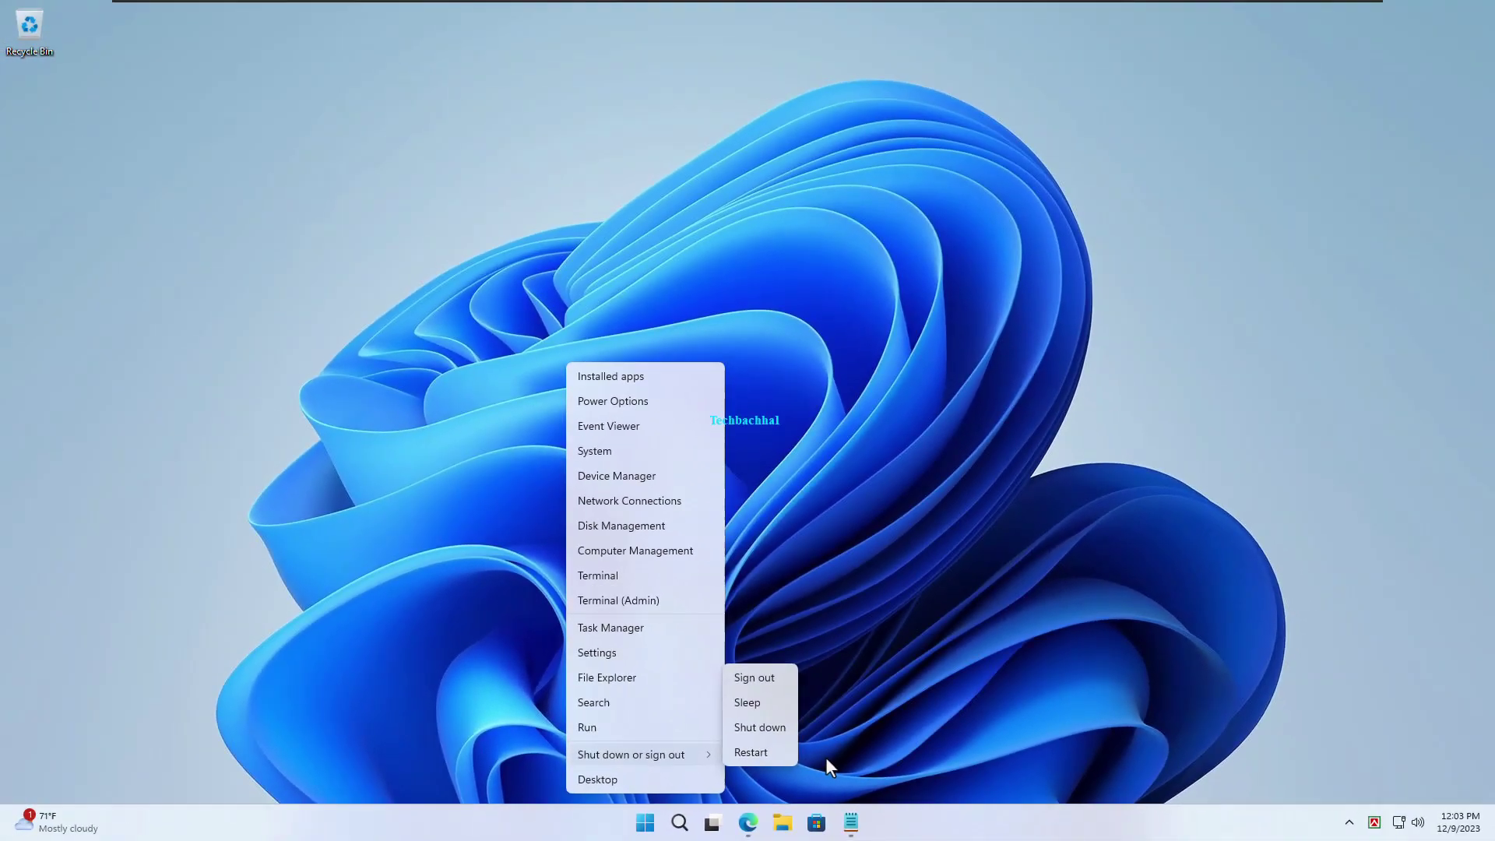
pyautogui.click(850, 735)
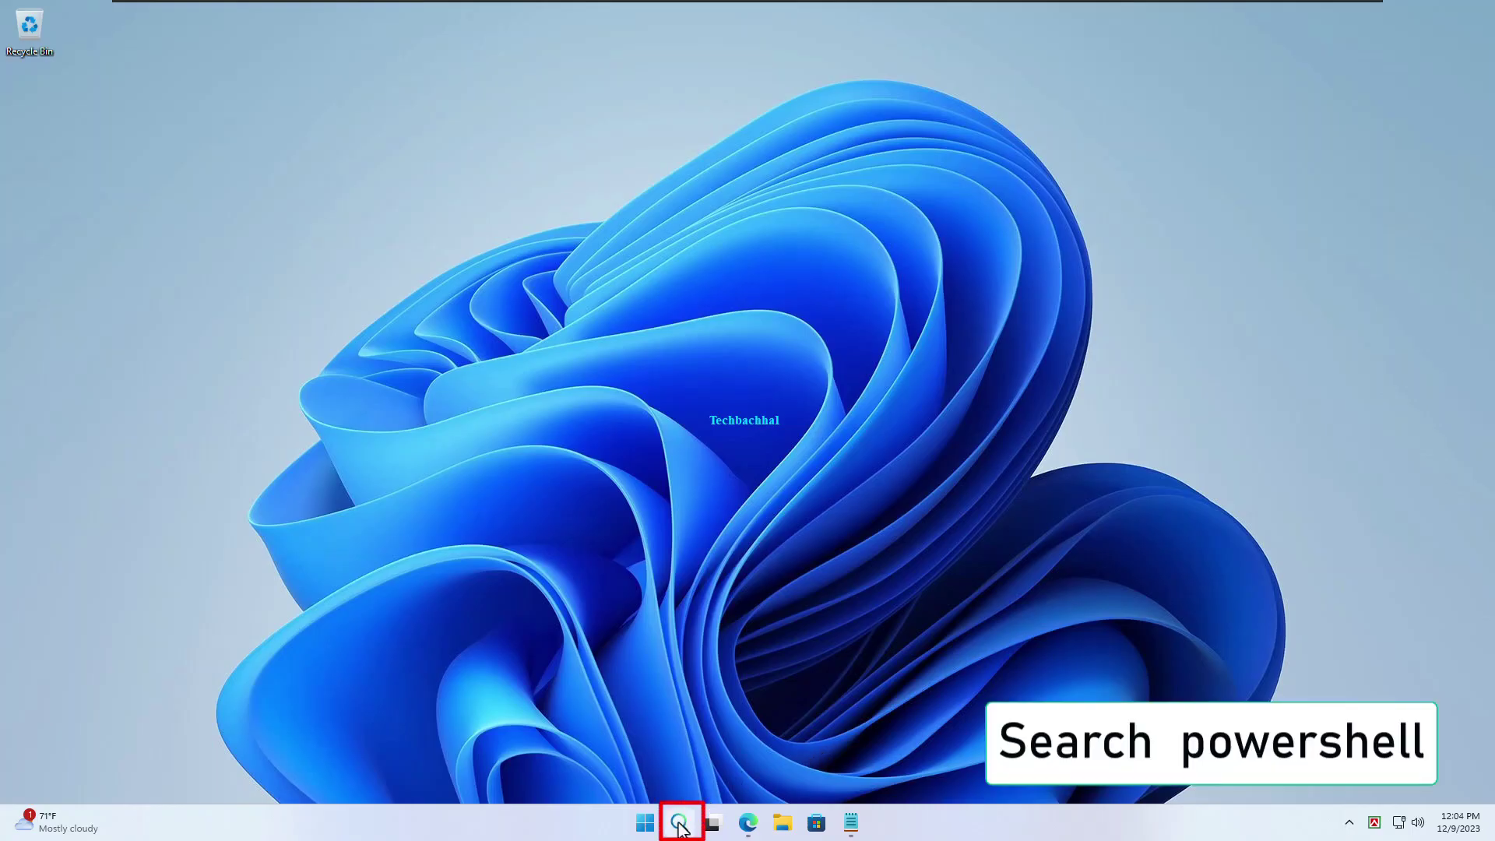
# - Search 'powershell' and run Windows PowerShell as administrator, approving the UAC prompt
pyautogui.click(679, 824)
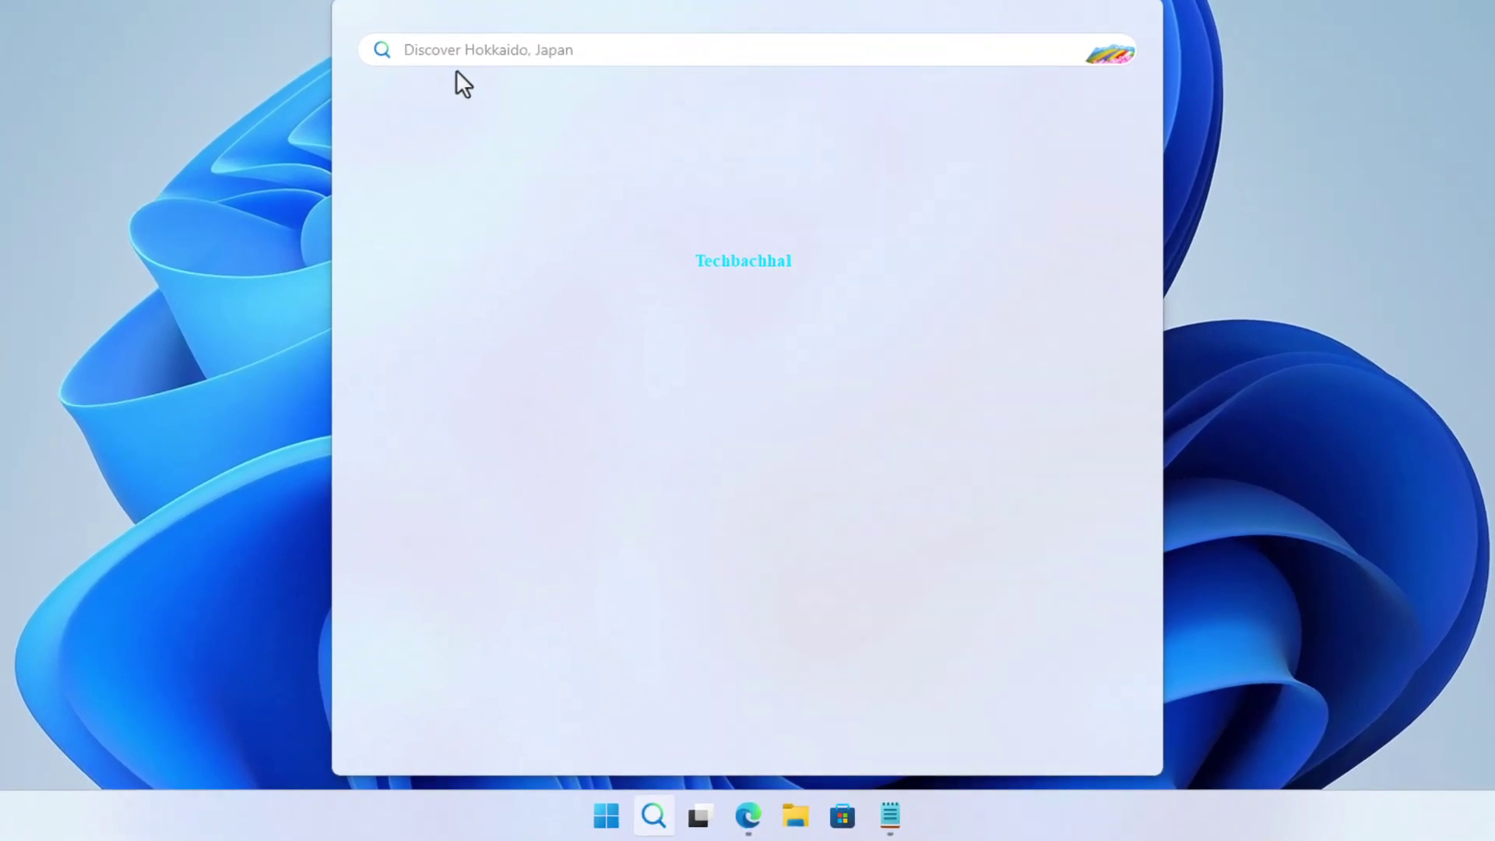
pyautogui.write('powershell')
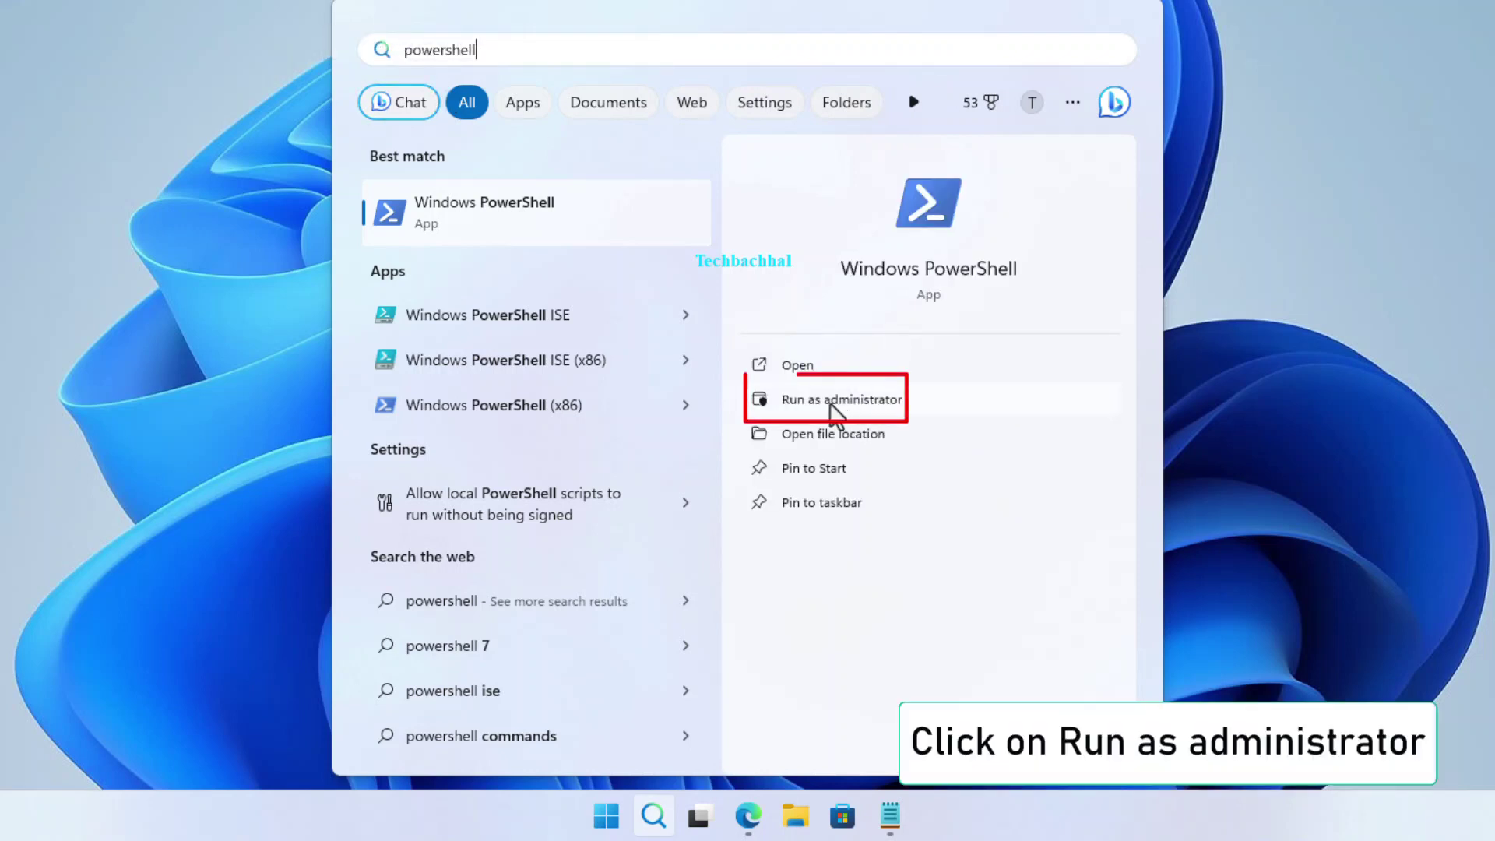
pyautogui.click(828, 402)
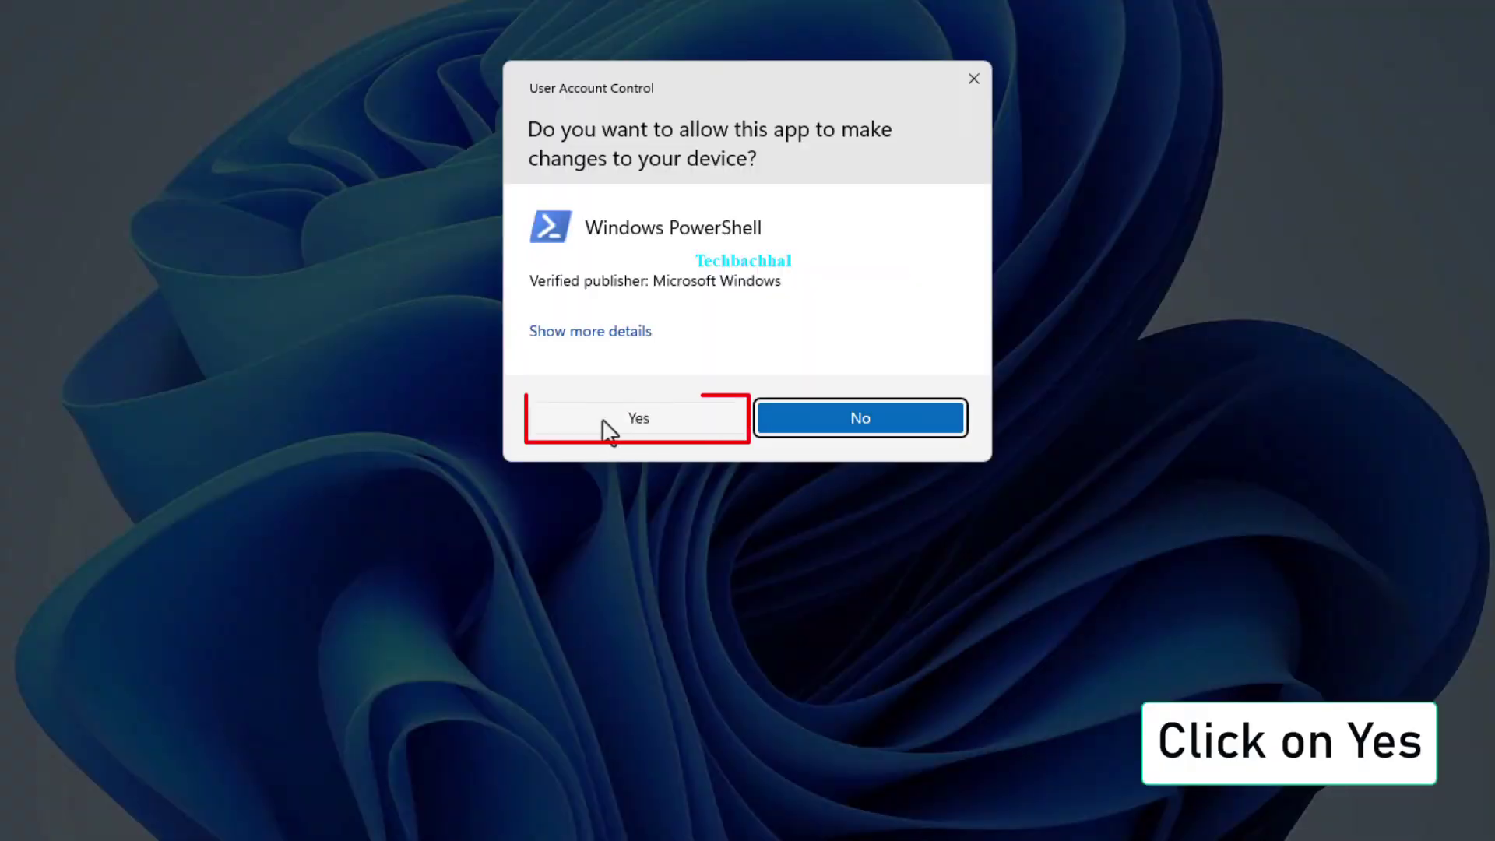
pyautogui.click(615, 424)
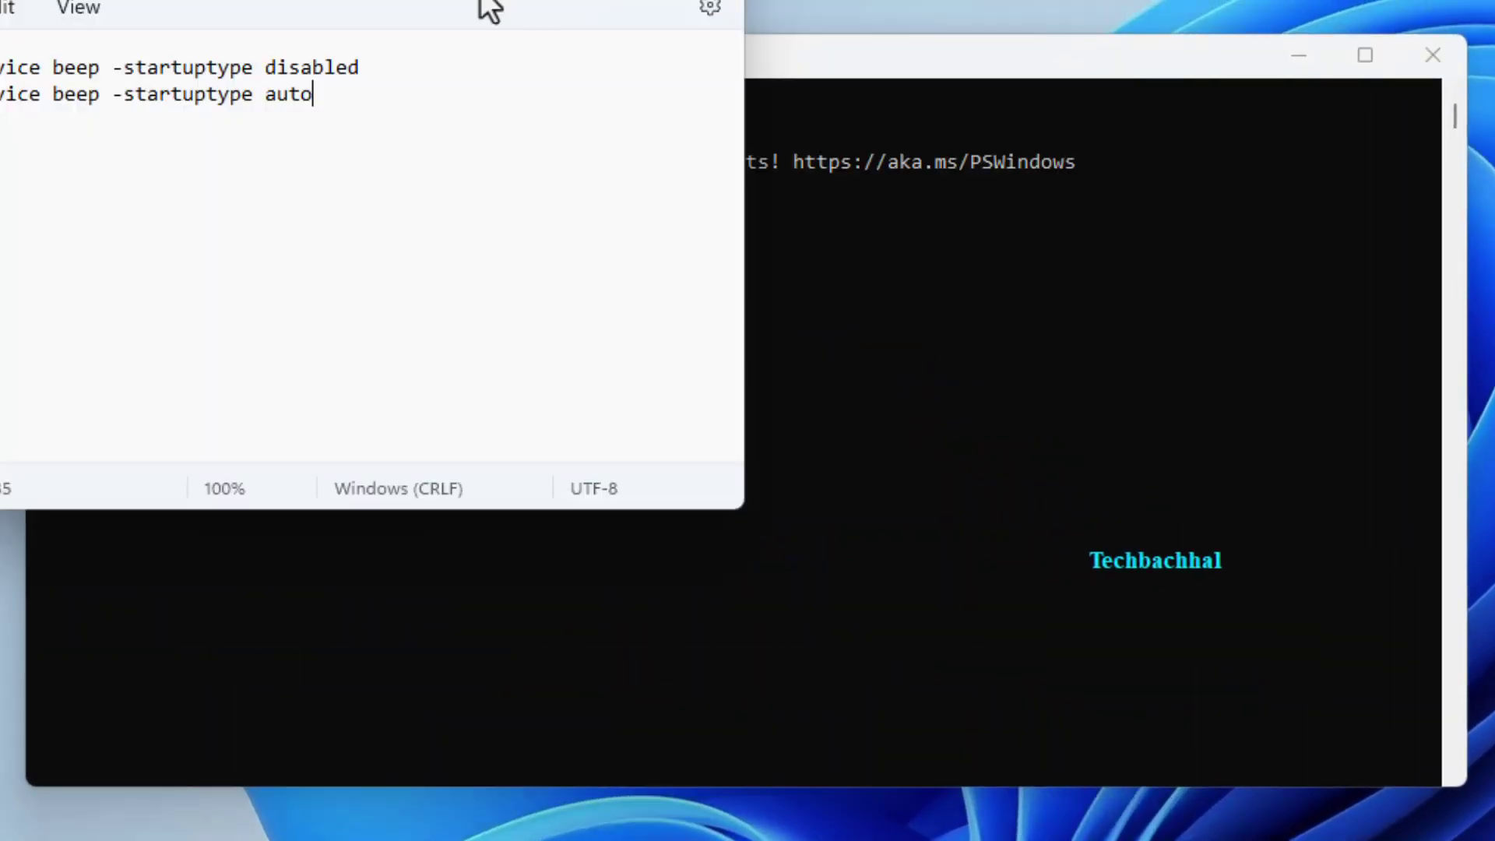
# - Copy 'Set-service beep -startuptype disabled' from the notes and run it in PowerShell
pyautogui.moveTo(480, 8); pyautogui.dragTo(1109, 171)
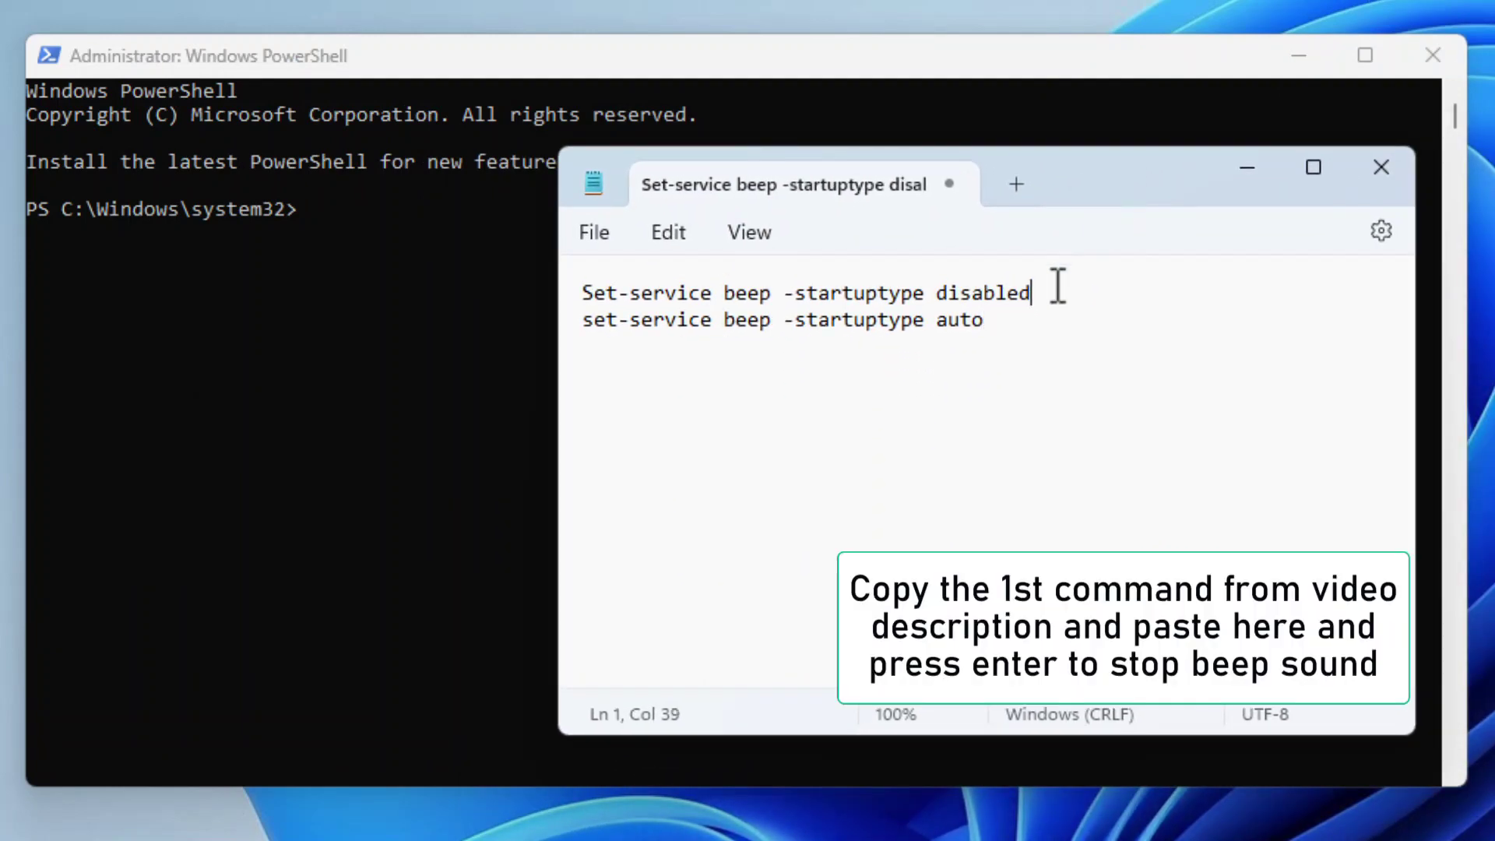
pyautogui.moveTo(1054, 289); pyautogui.dragTo(526, 285)
pyautogui.press('super+c')
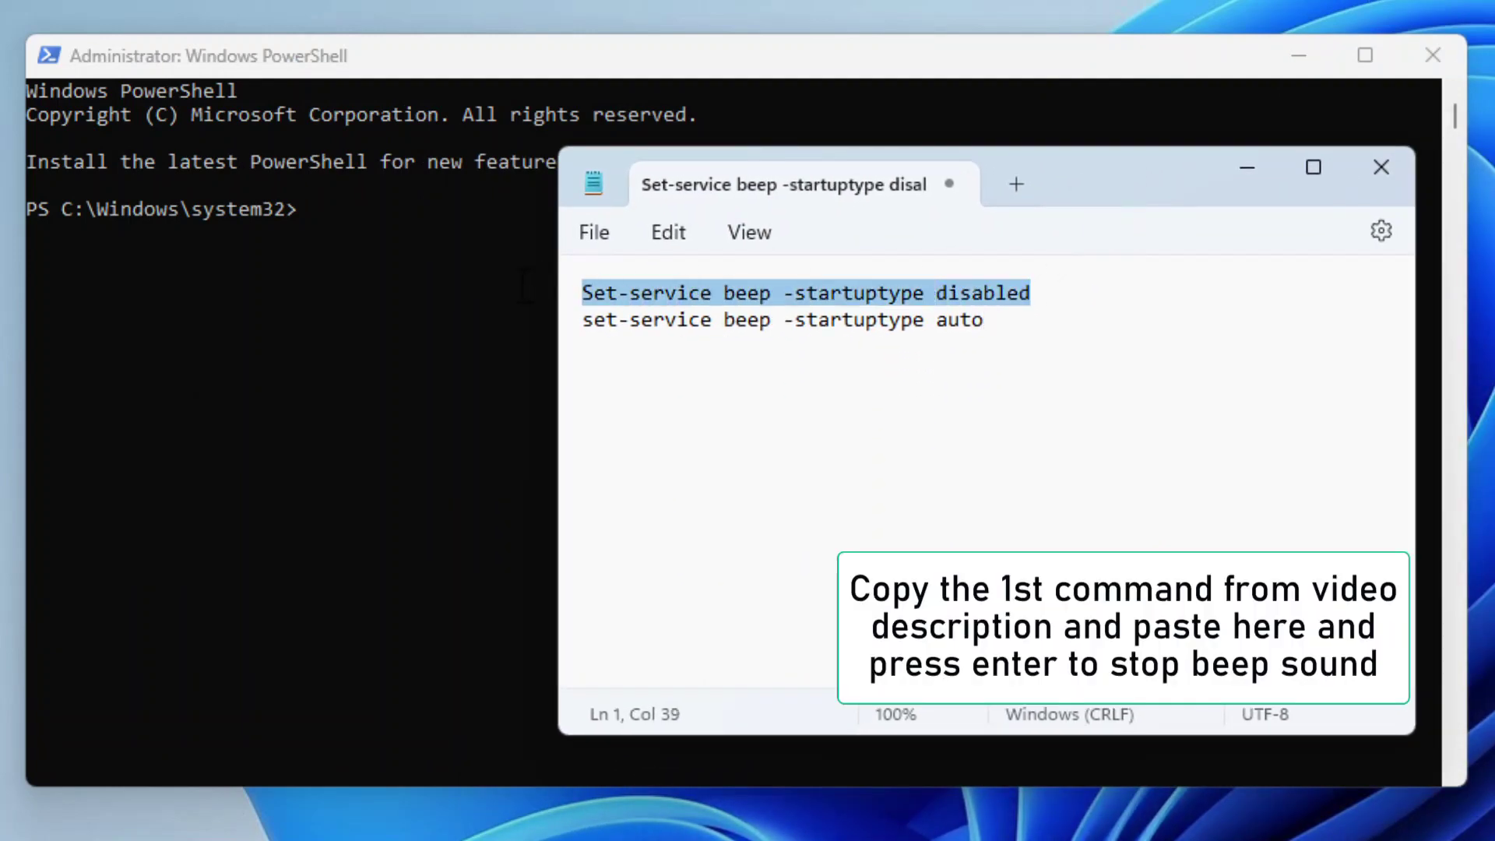
pyautogui.click(333, 209)
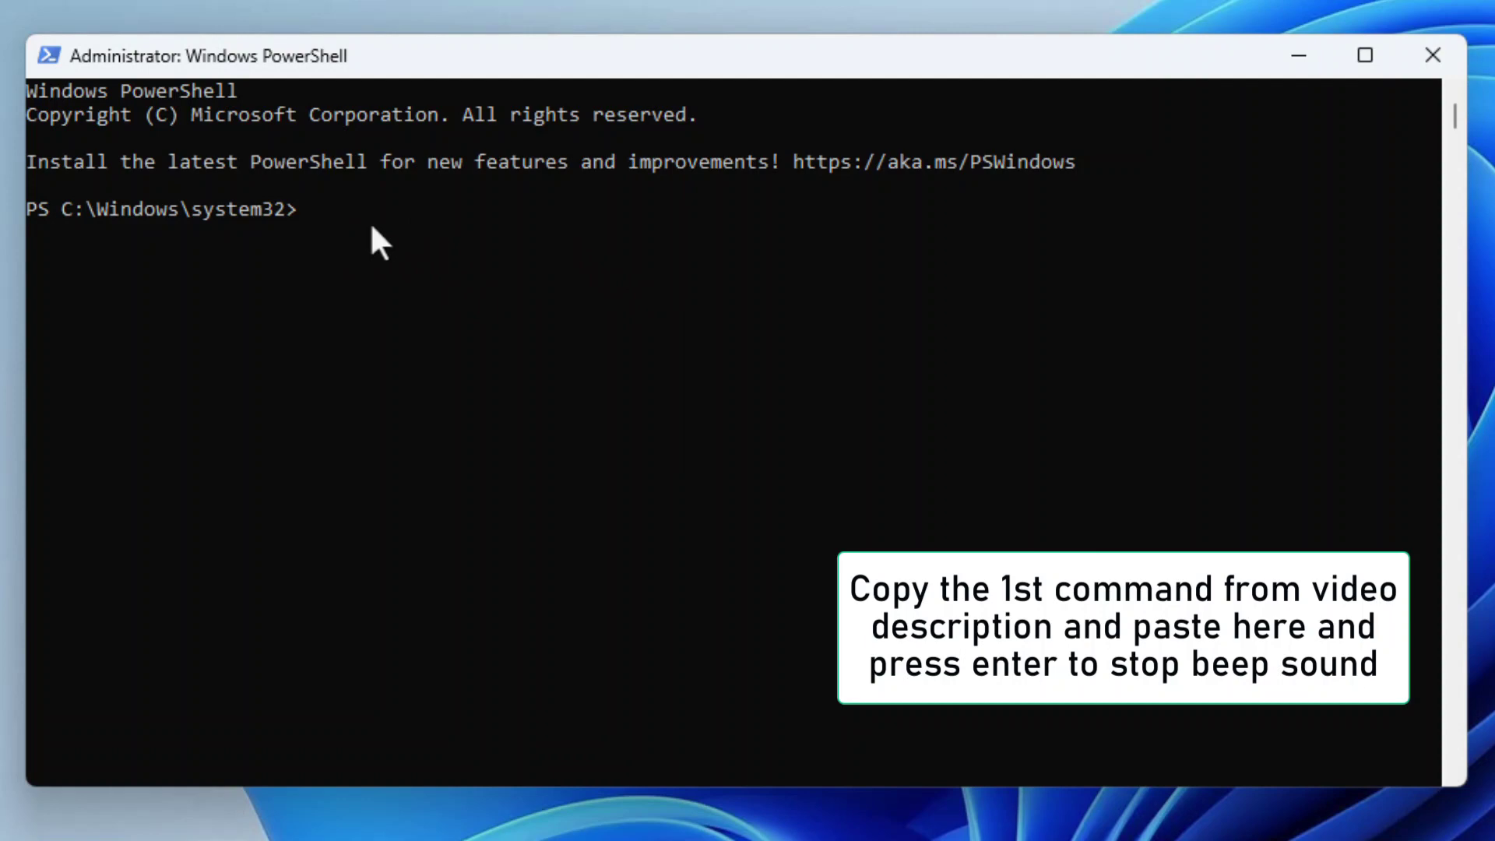
pyautogui.rightClick(428, 232)
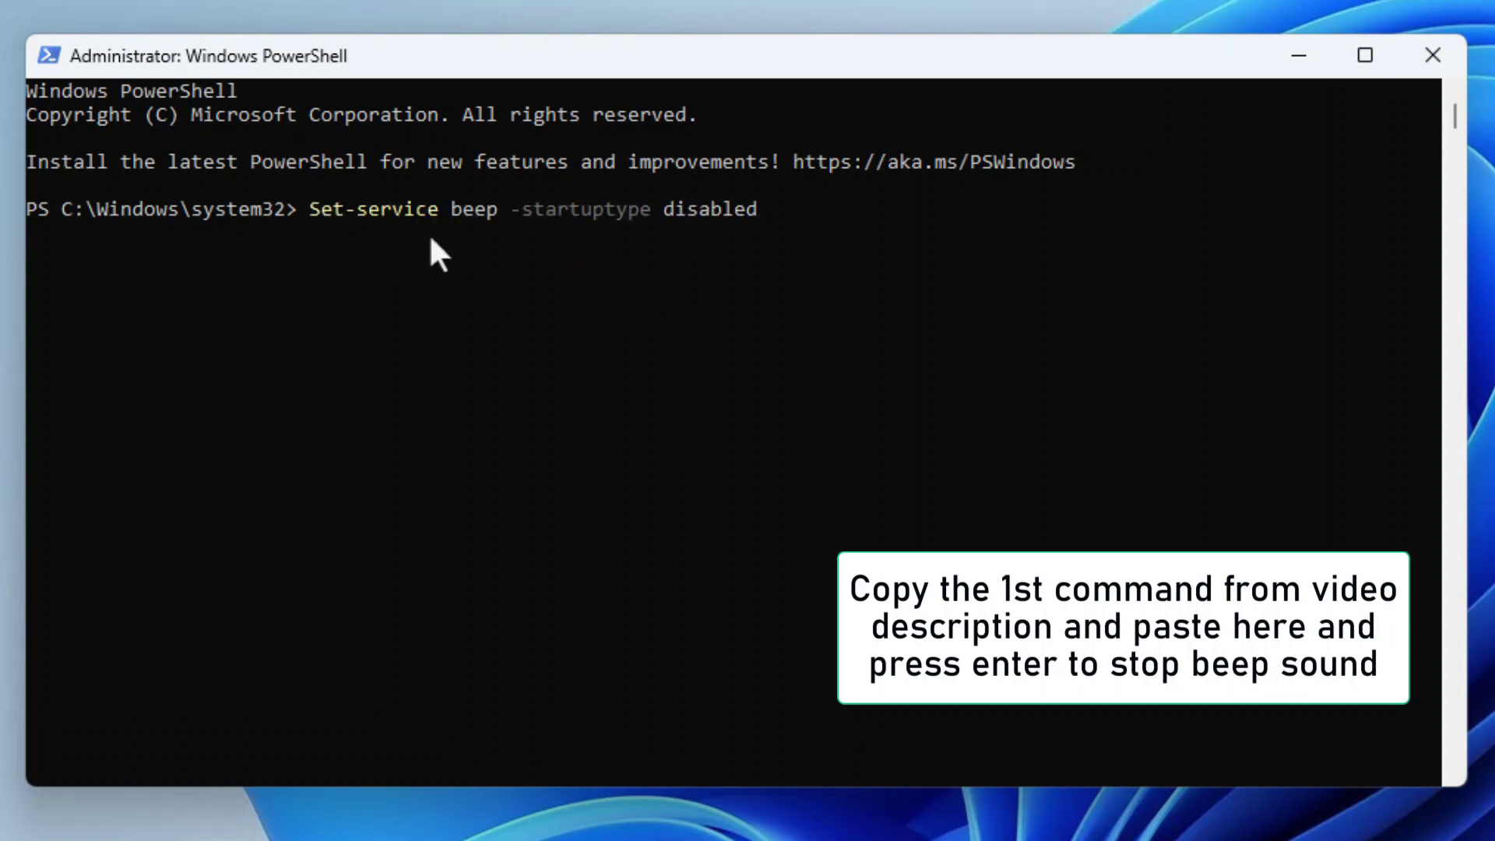
pyautogui.press('Return')
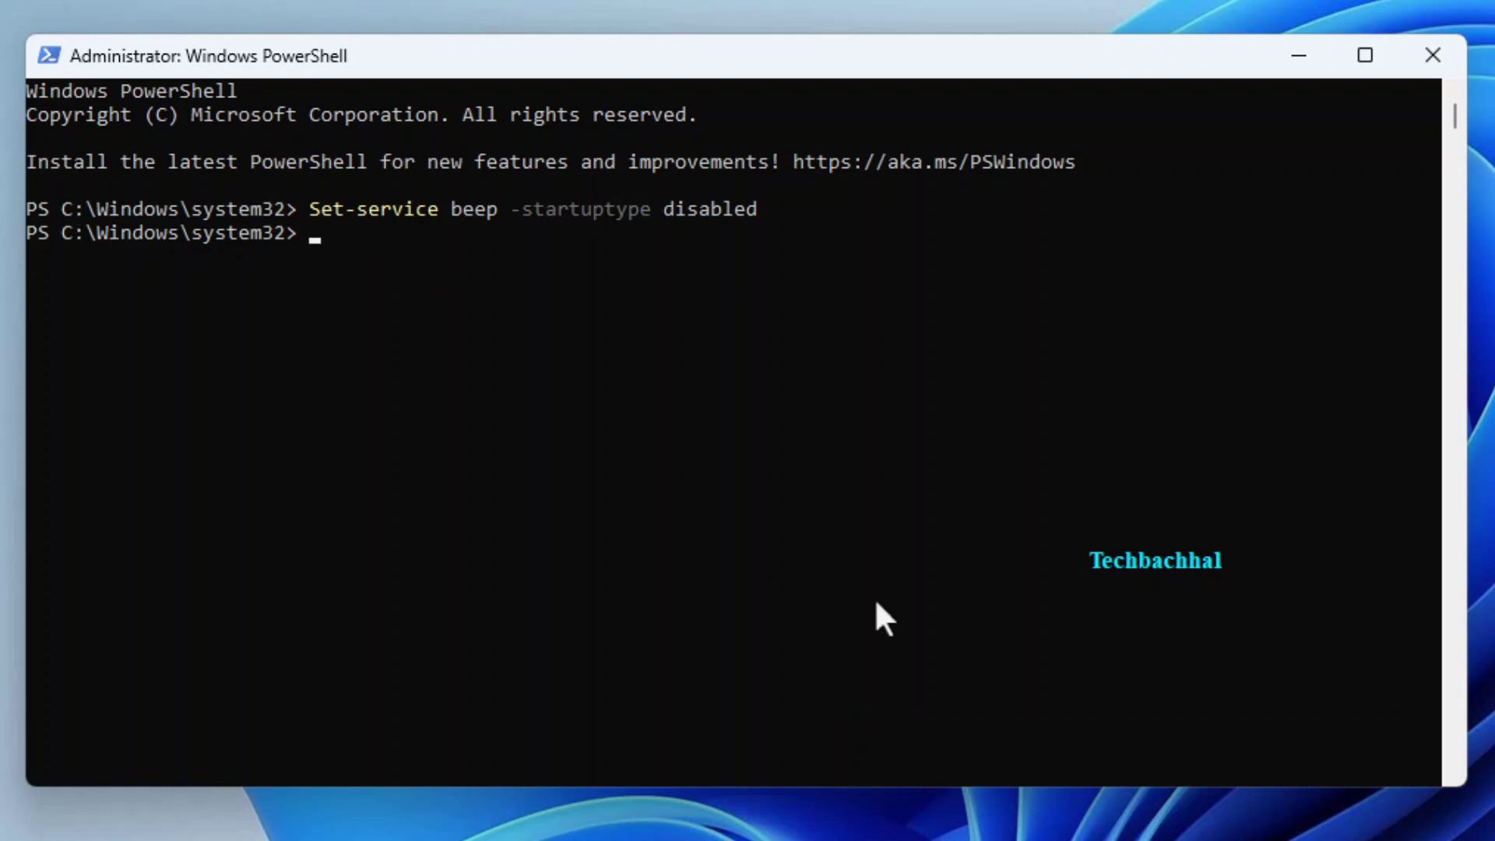
# - Copy the second Notepad line and run 'set-service beep -startuptype auto' in PowerShell
pyautogui.hotkey('alt', 'Tab')
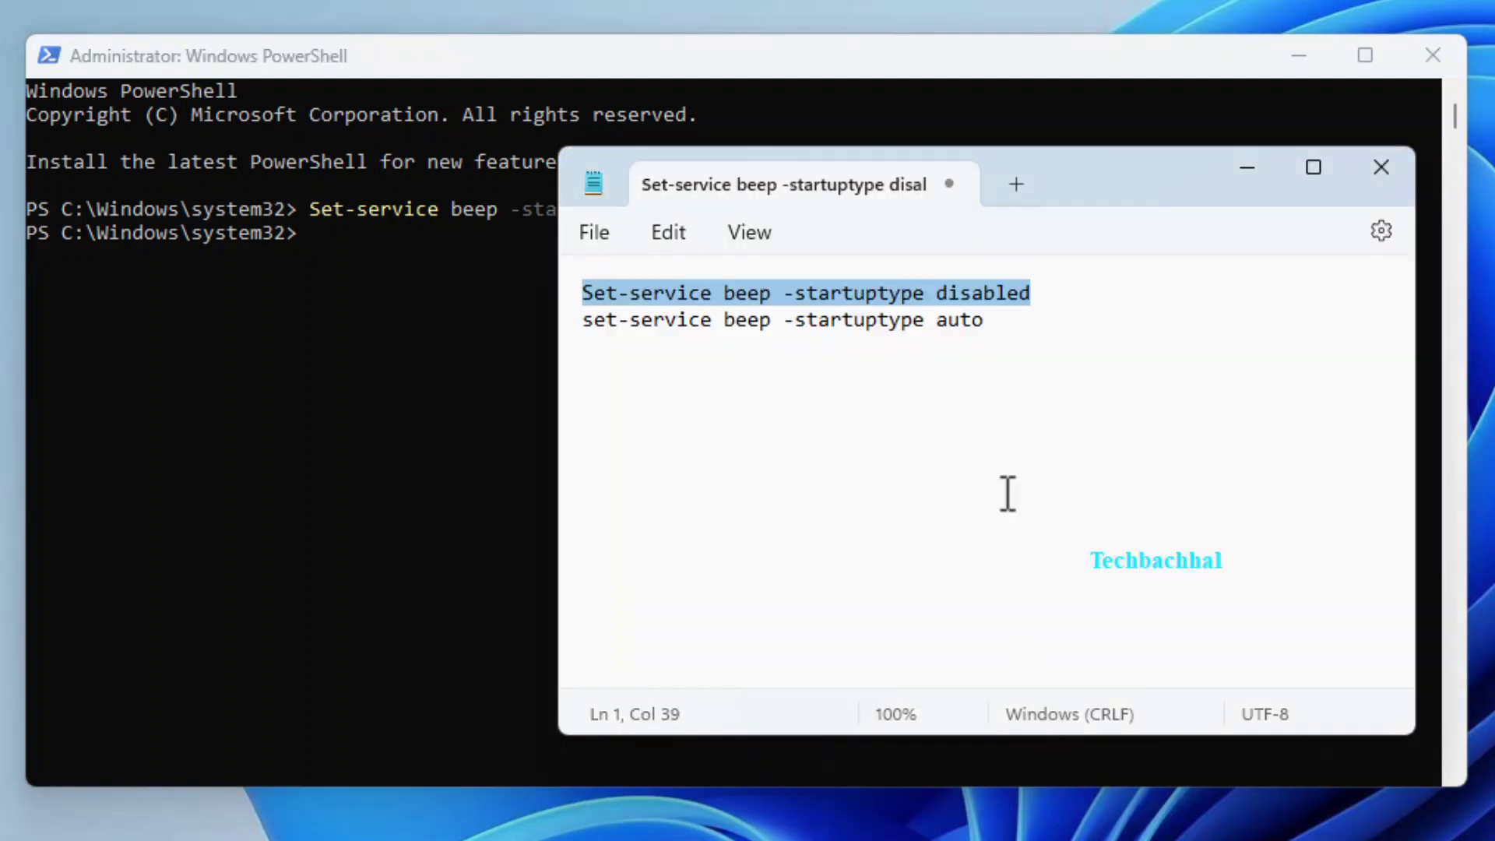
pyautogui.moveTo(991, 320); pyautogui.dragTo(529, 320)
pyautogui.hotkey('ctrl', 'c')
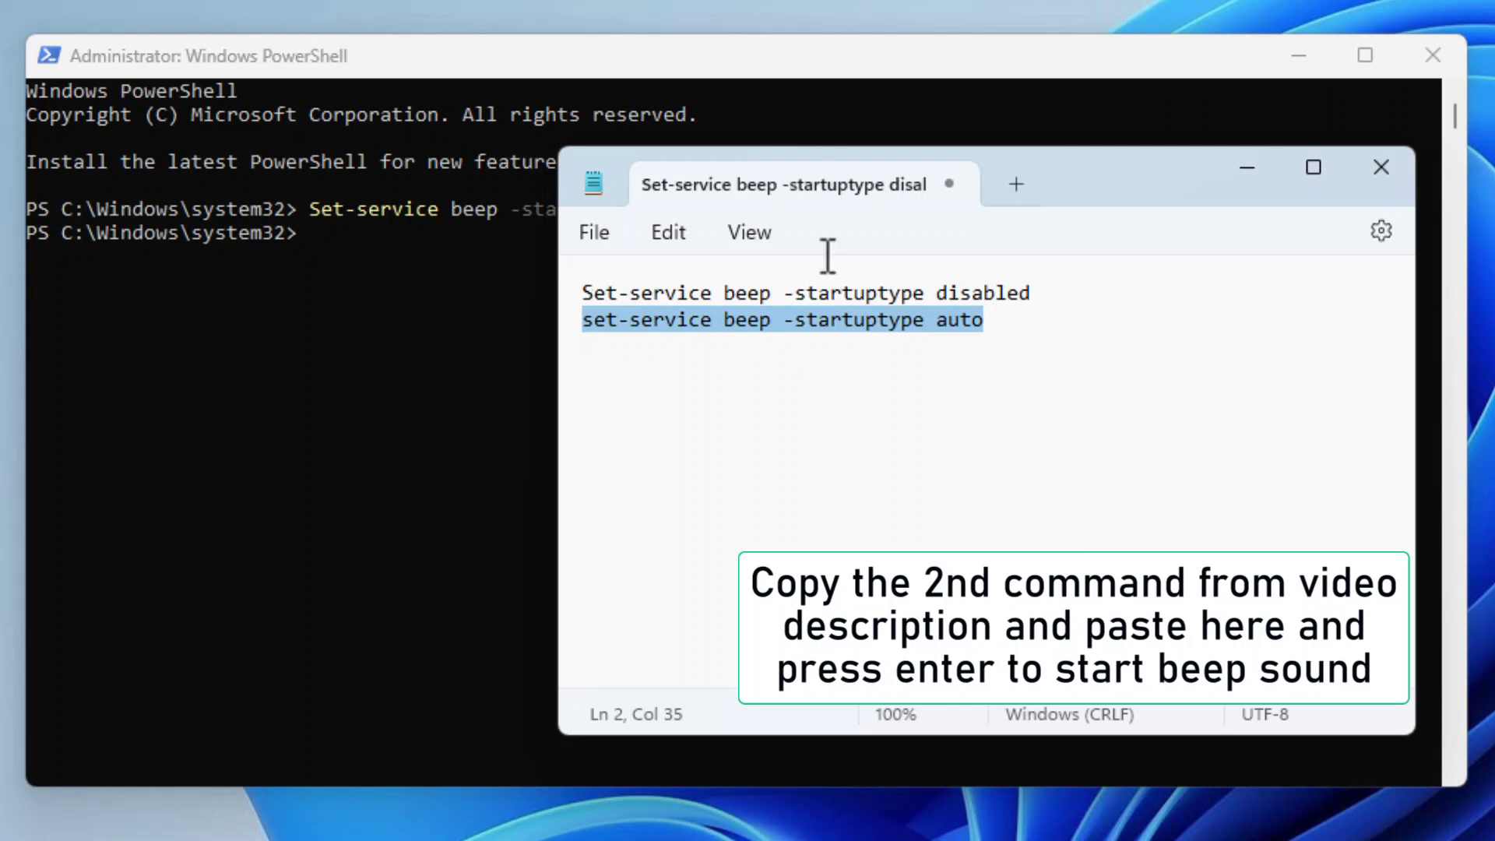
pyautogui.click(1243, 169)
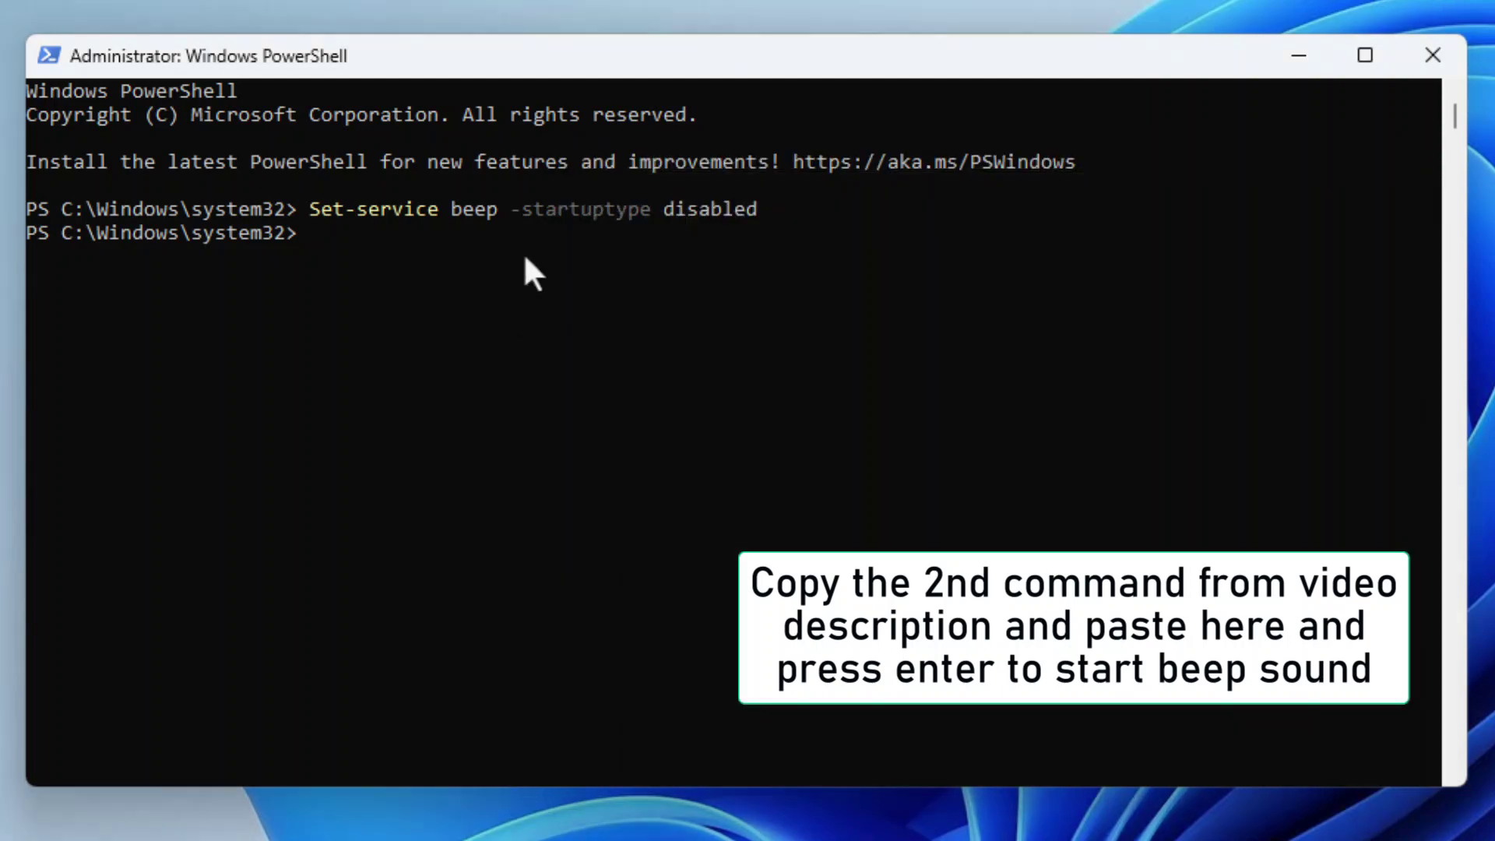
pyautogui.hotkey('ctrl', 'v')
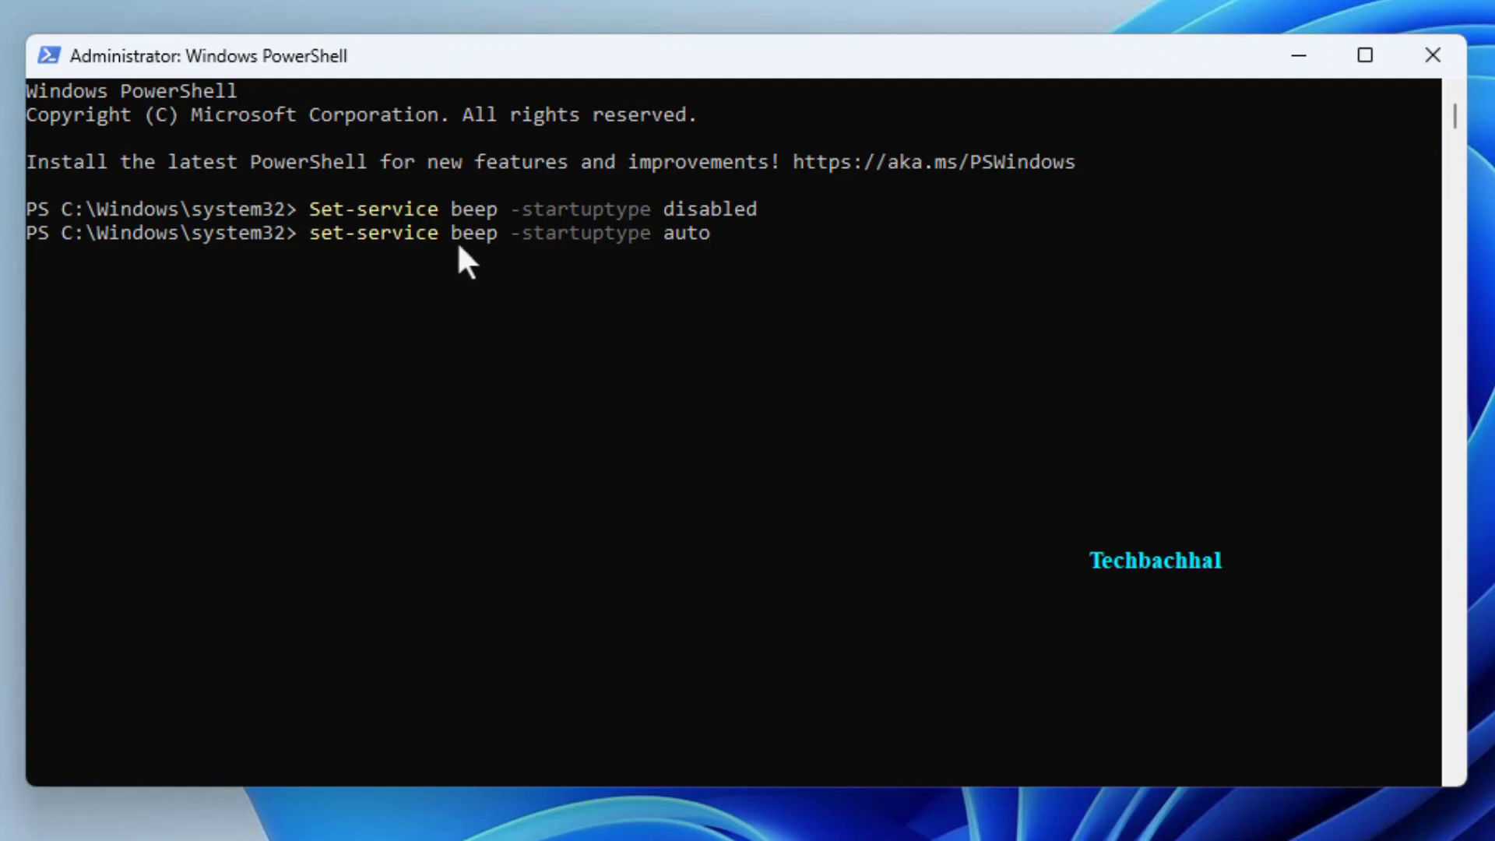
pyautogui.press('Return')
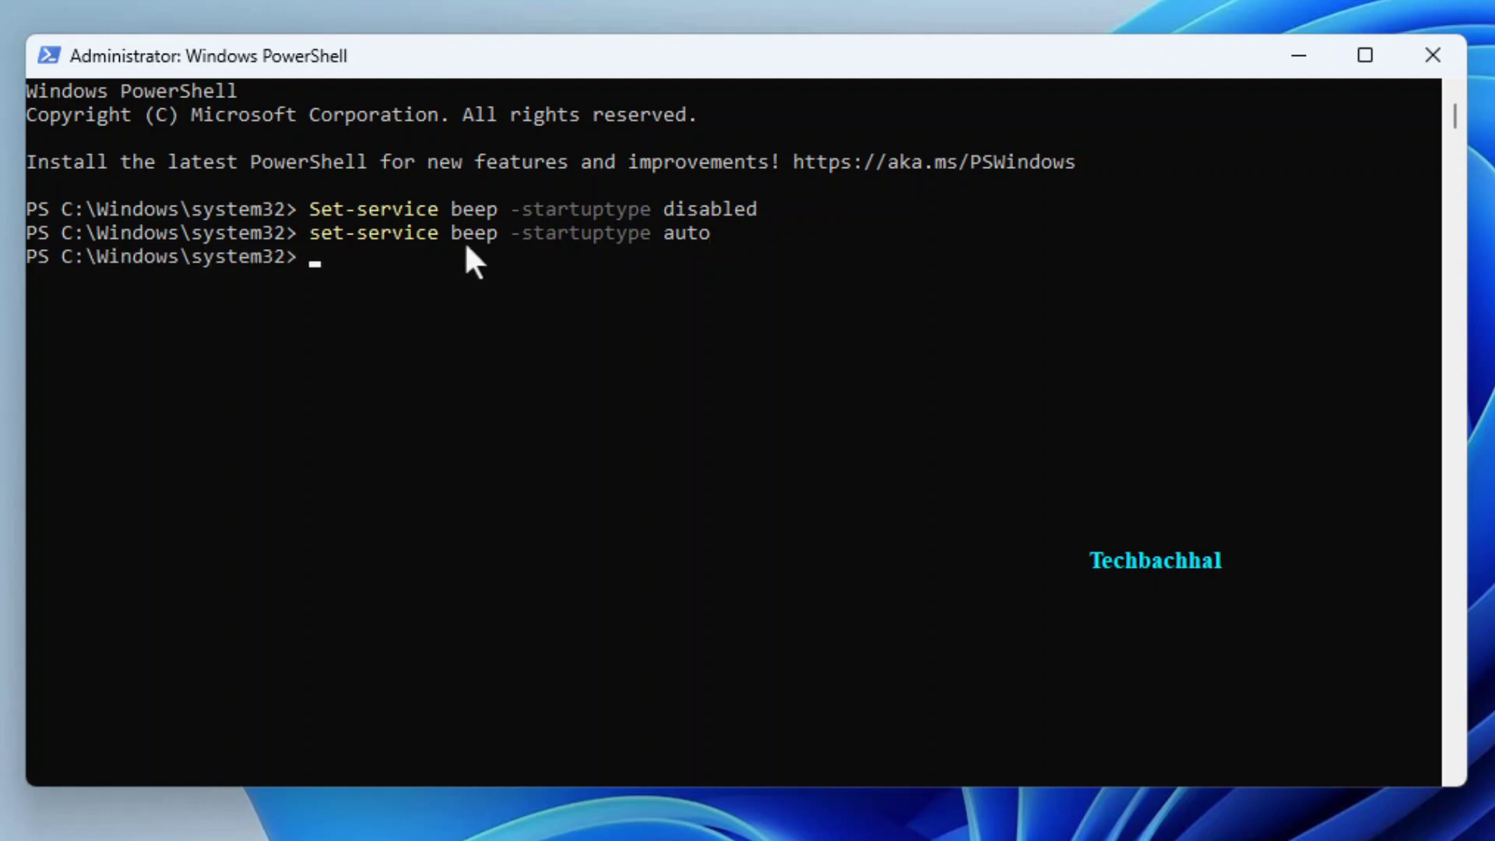
# - Run 'exit' to close the Windows PowerShell window
pyautogui.write('exit')
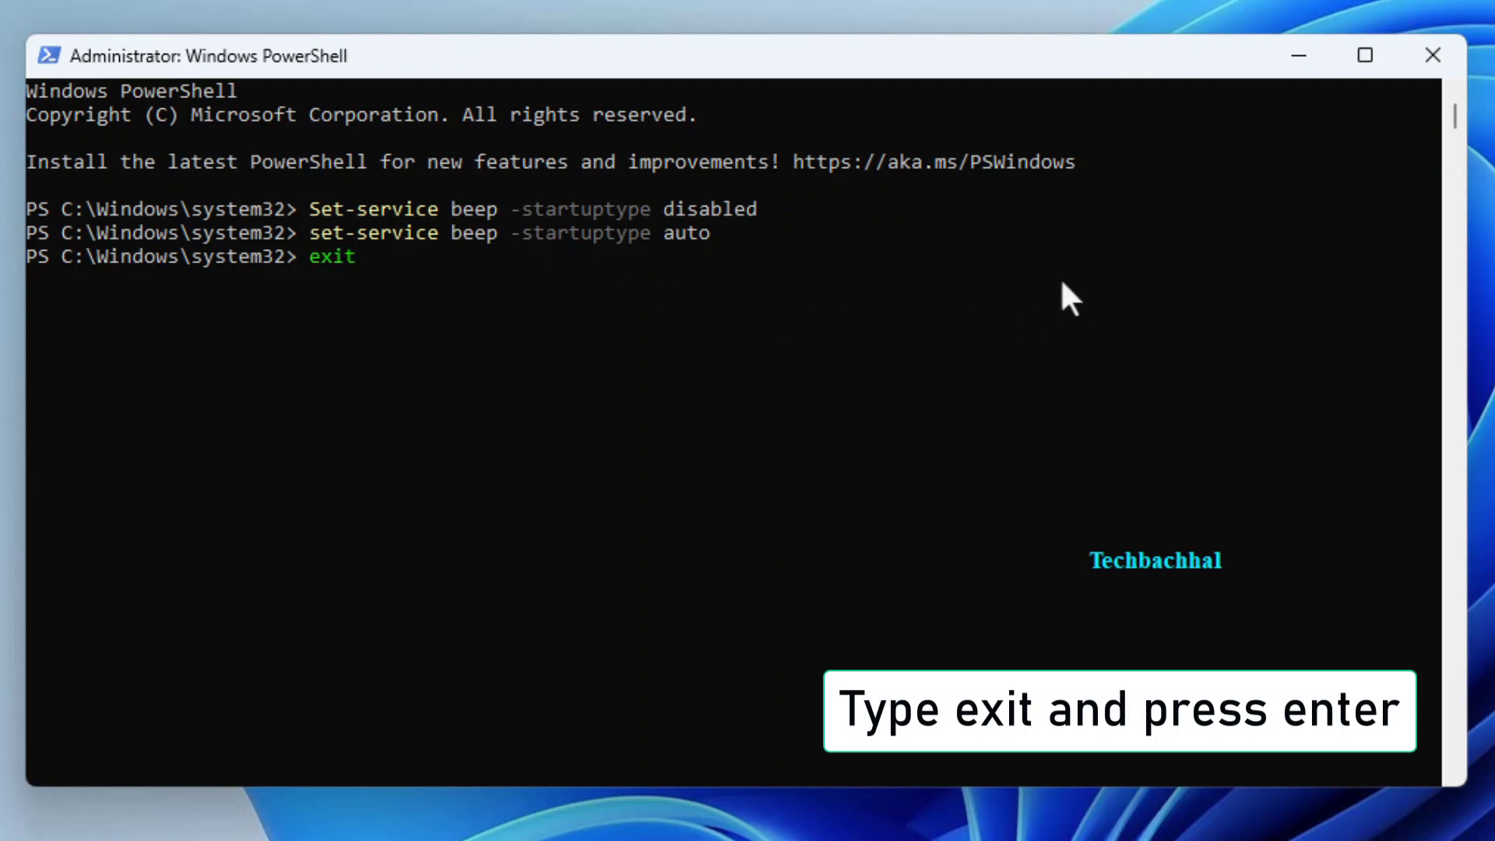
pyautogui.press('Return')
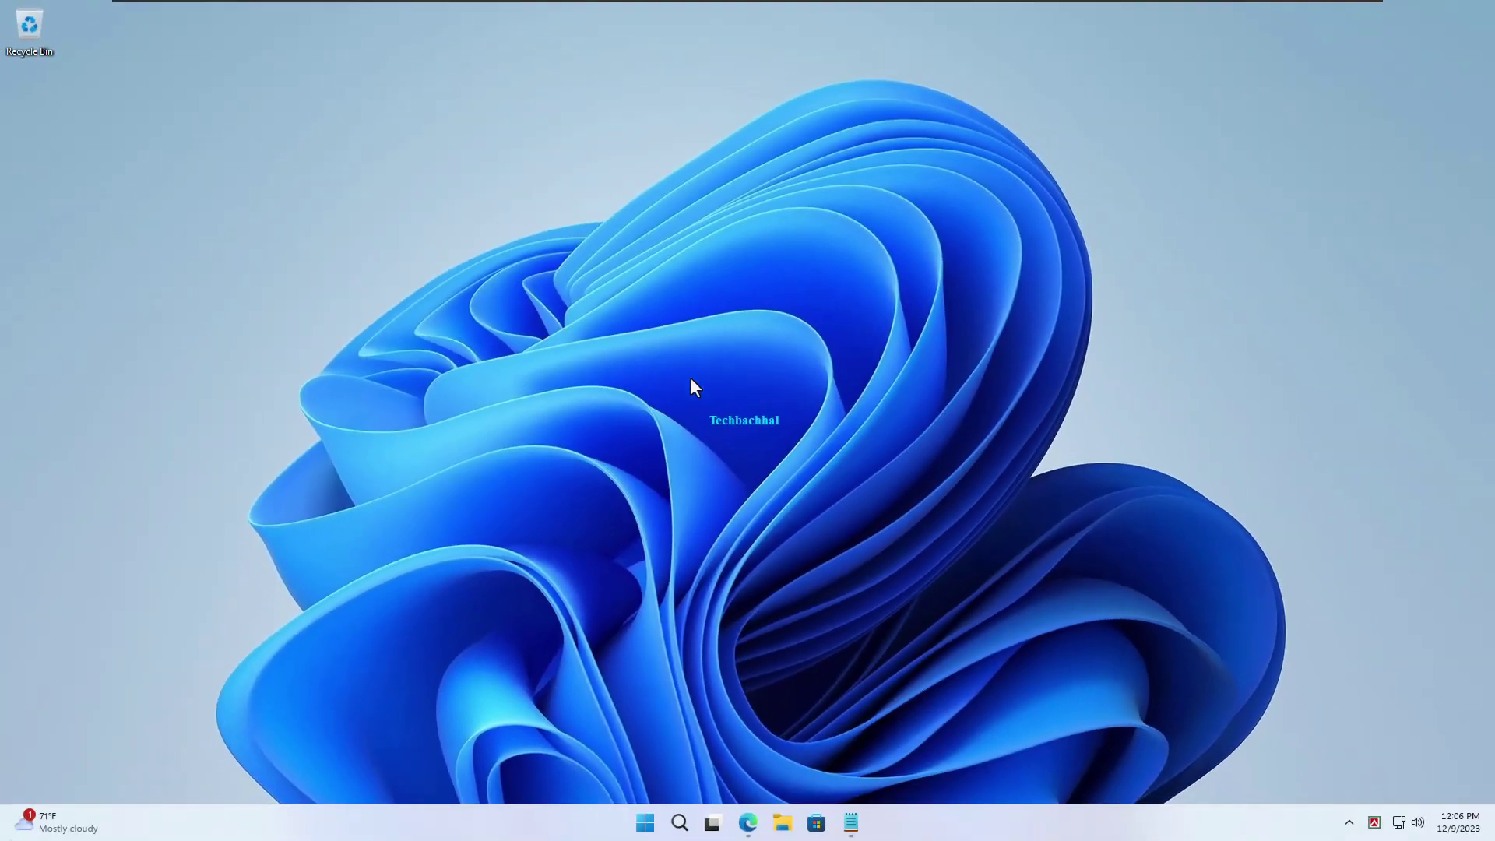